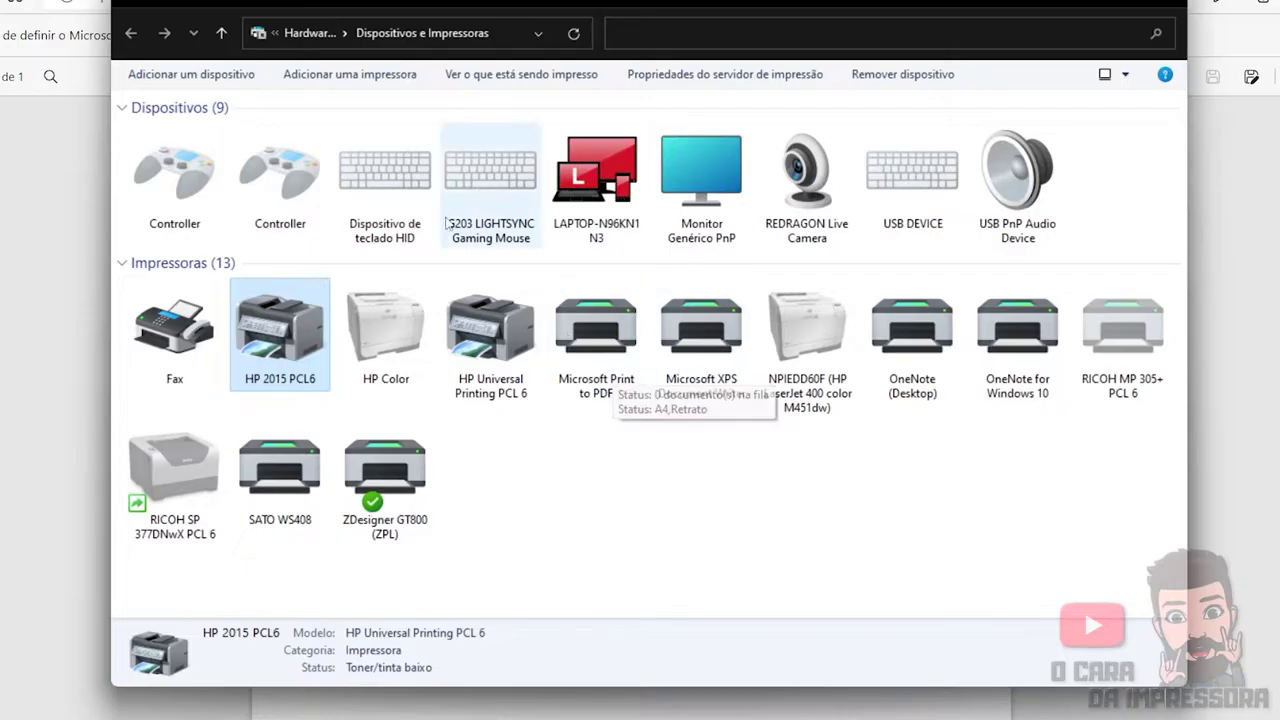
Switch to the open PDF document in Microsoft Edge and call up its print dialog
click(18, 303)
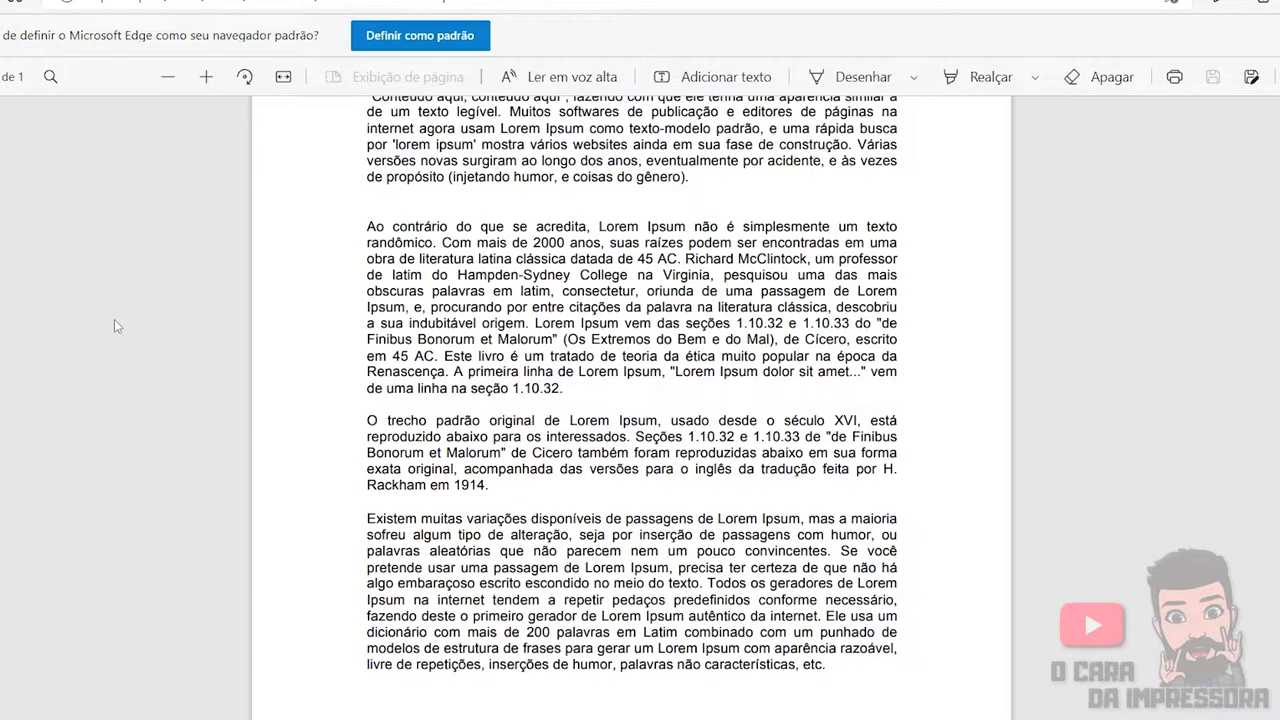
key(ctrl+p)
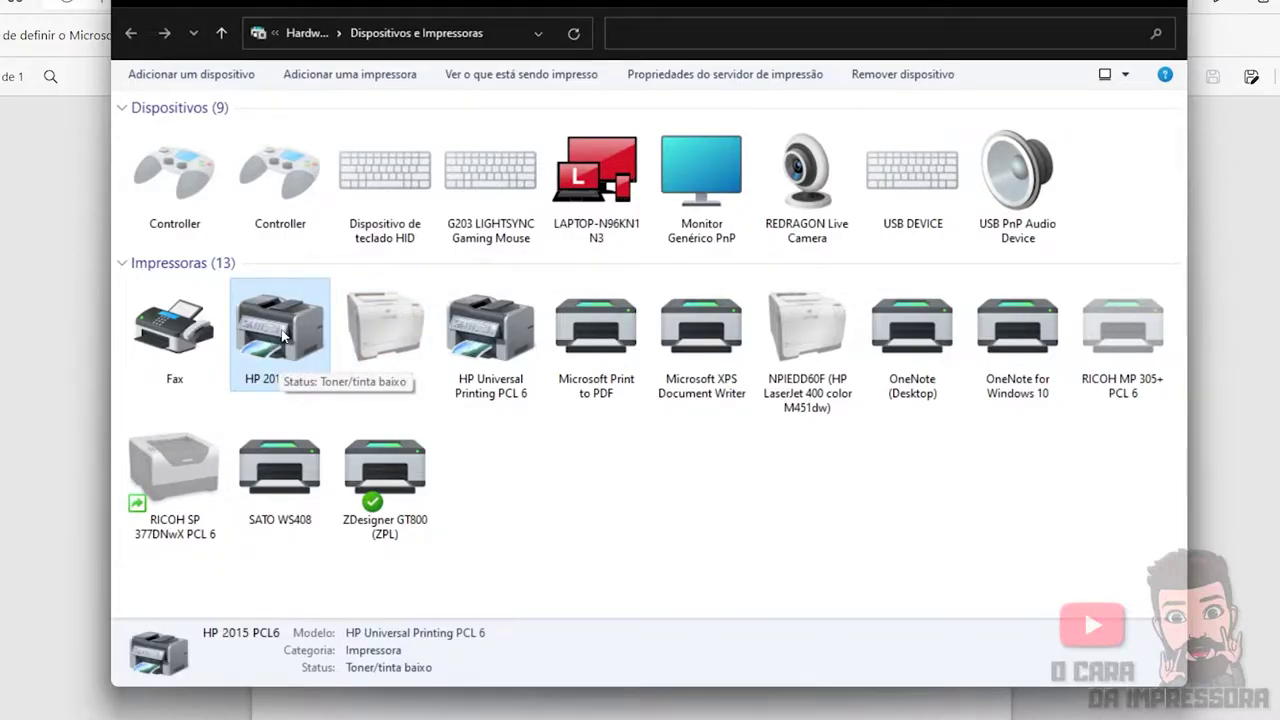
Open the printer properties of HP 2015 PCL6 and select RICOH SP 3710SF PCL 6 as the driver in the advanced settings
right_click(282, 336)
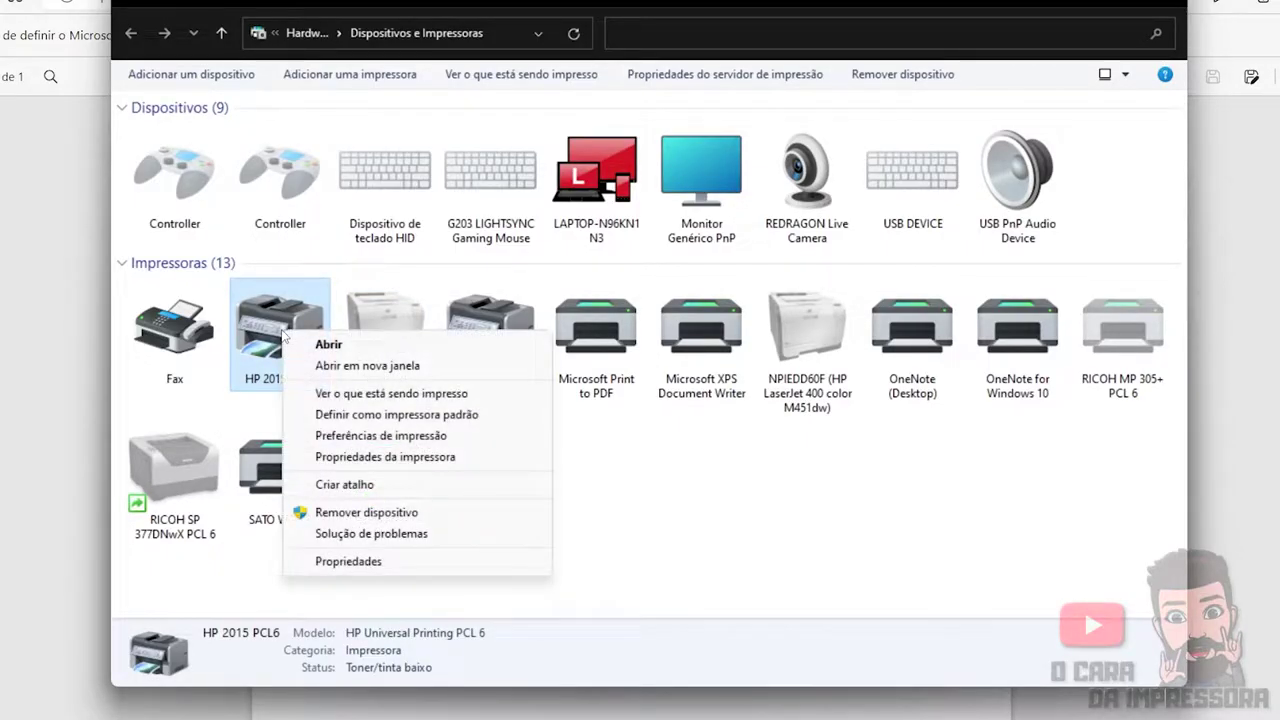
click(379, 458)
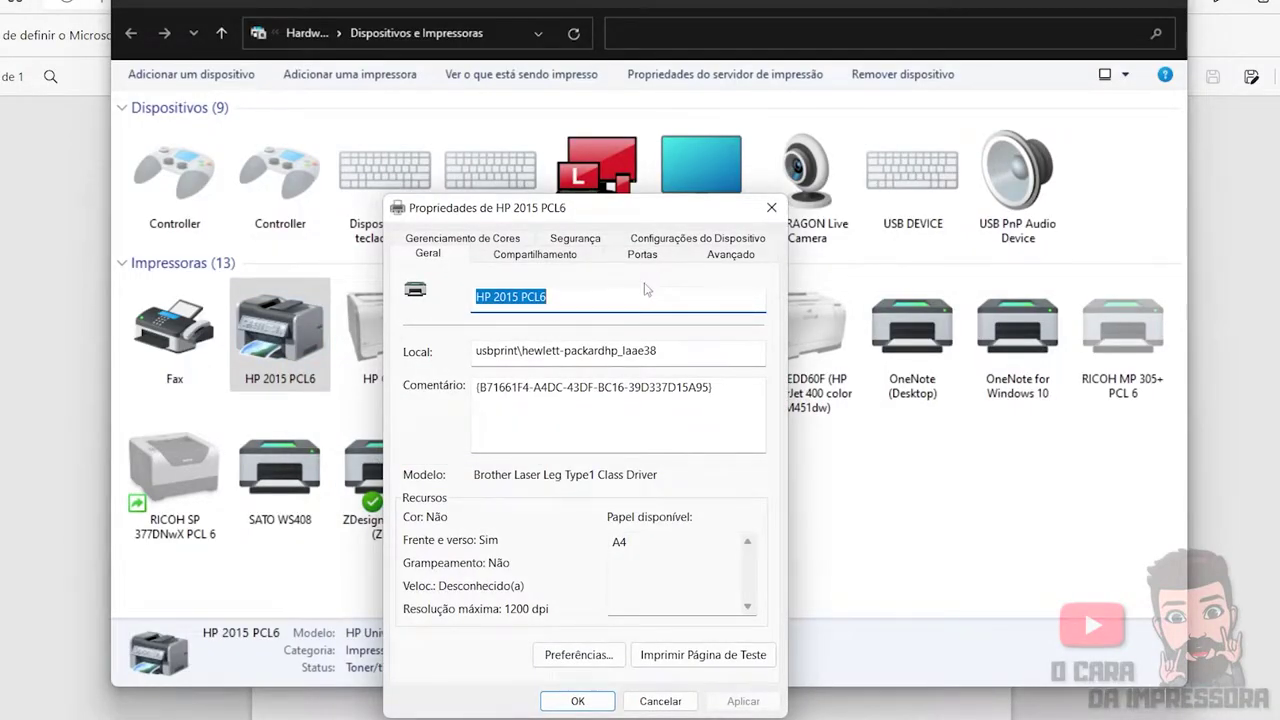
click(720, 258)
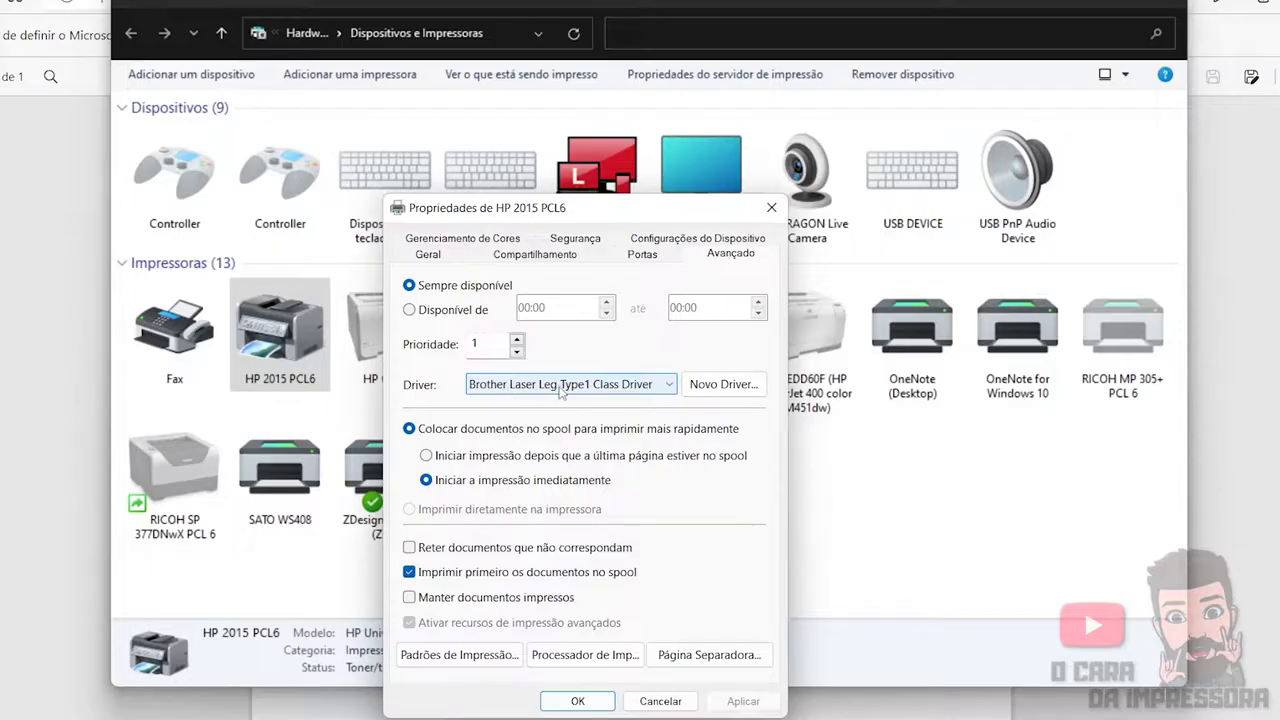
click(668, 386)
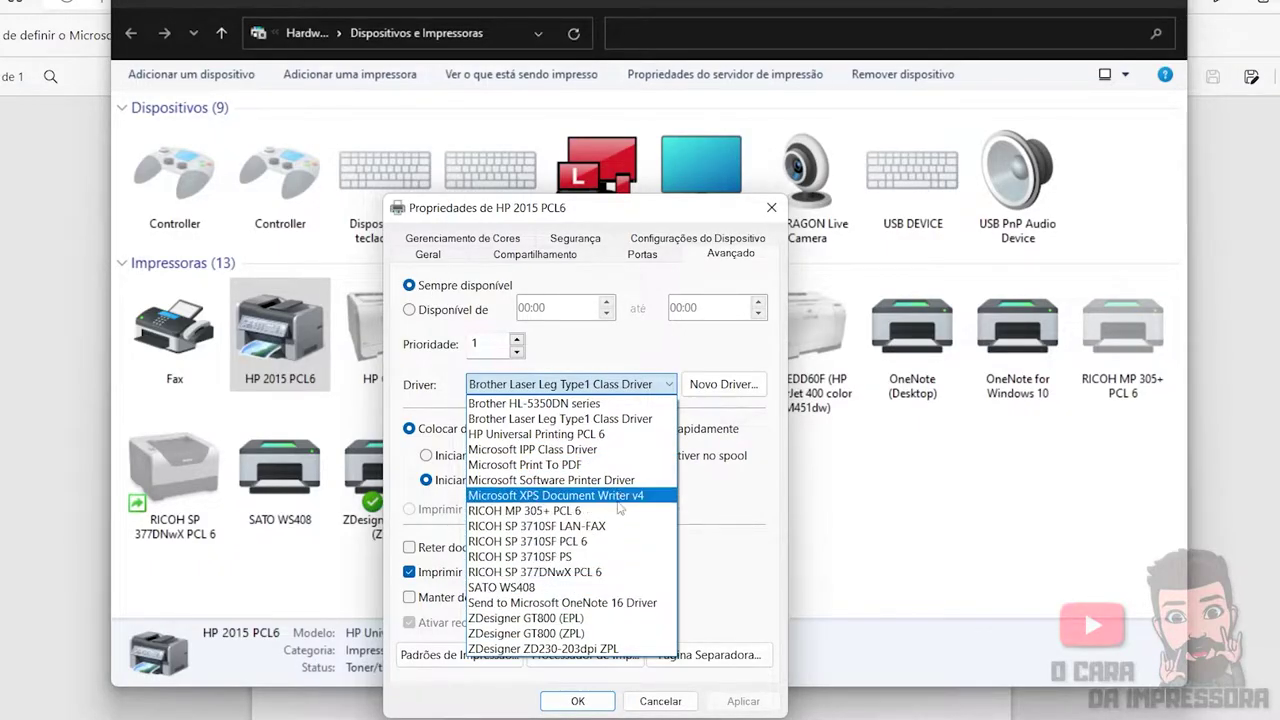
click(549, 541)
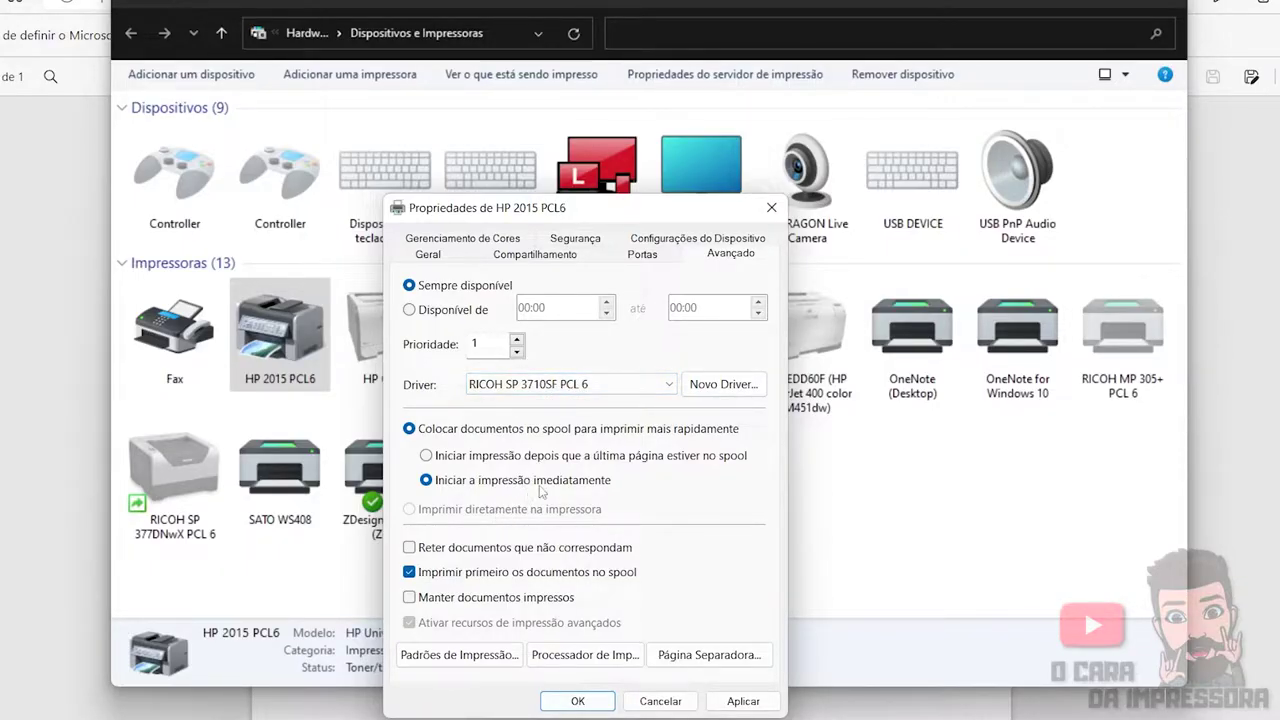
Switch to Microsoft Edge and search the web for "driver ricoh 3710sf"
mouse_move(913, 719)
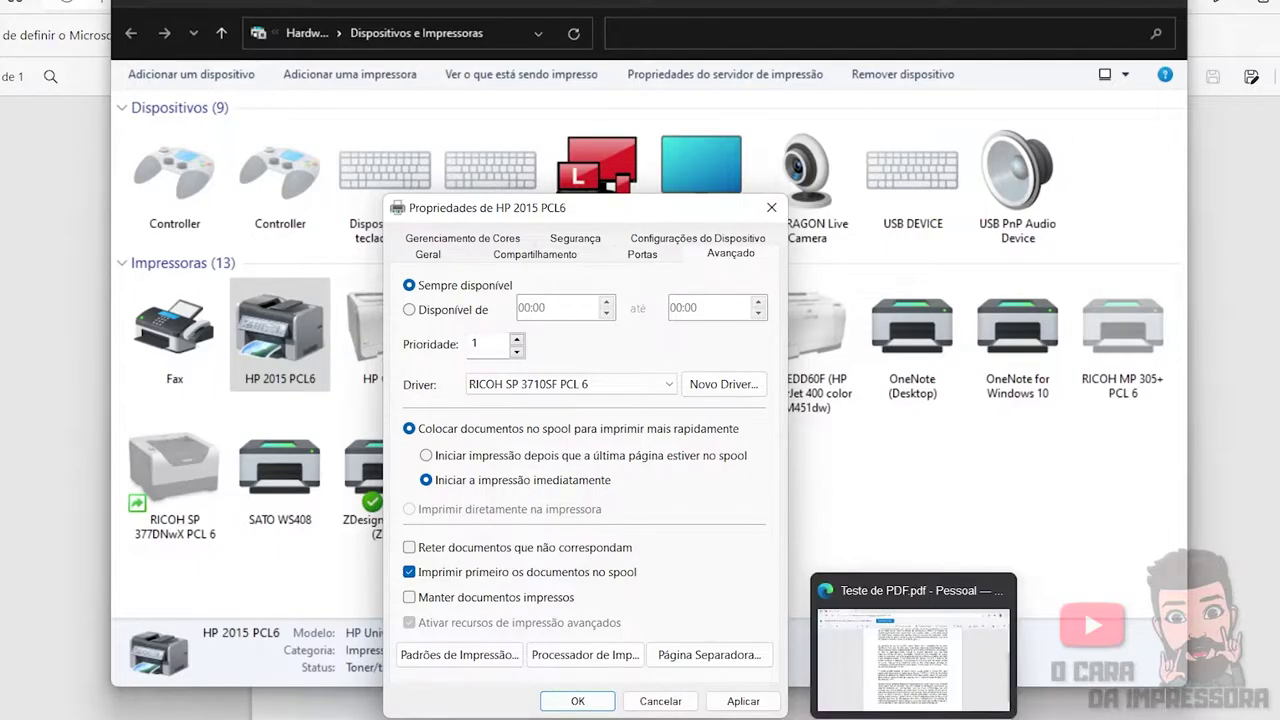
click(936, 684)
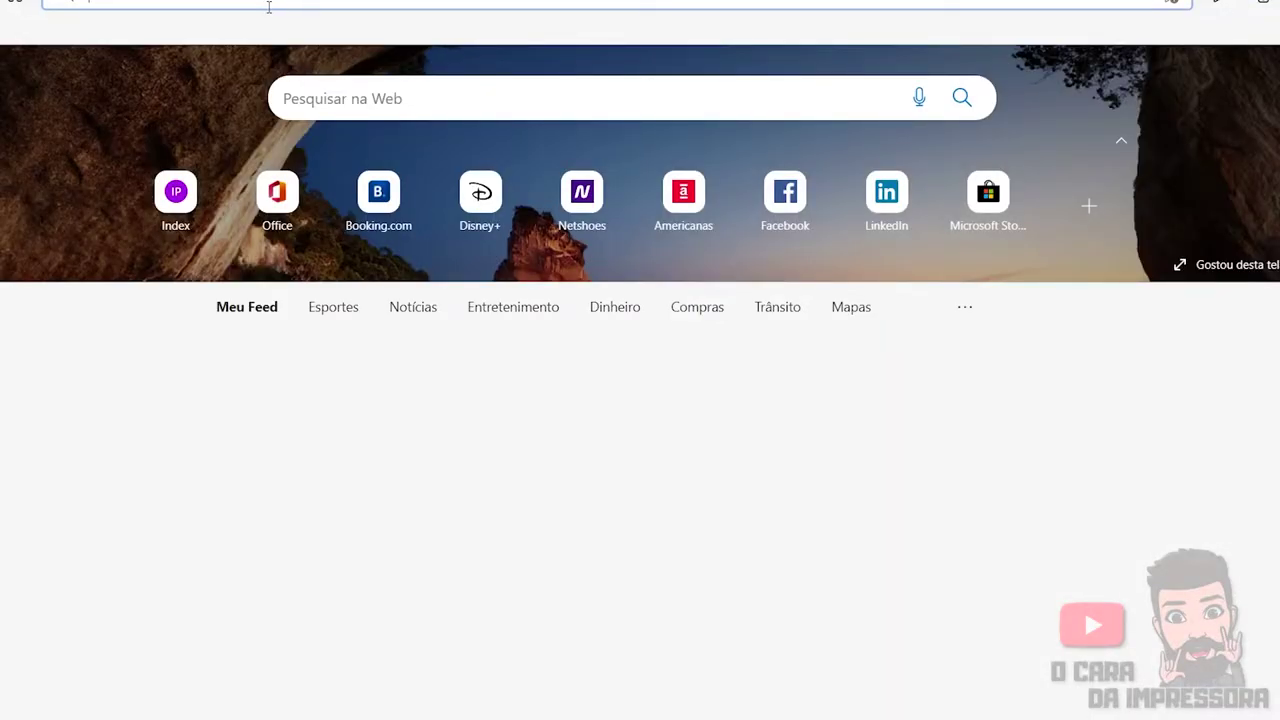
text(goo)
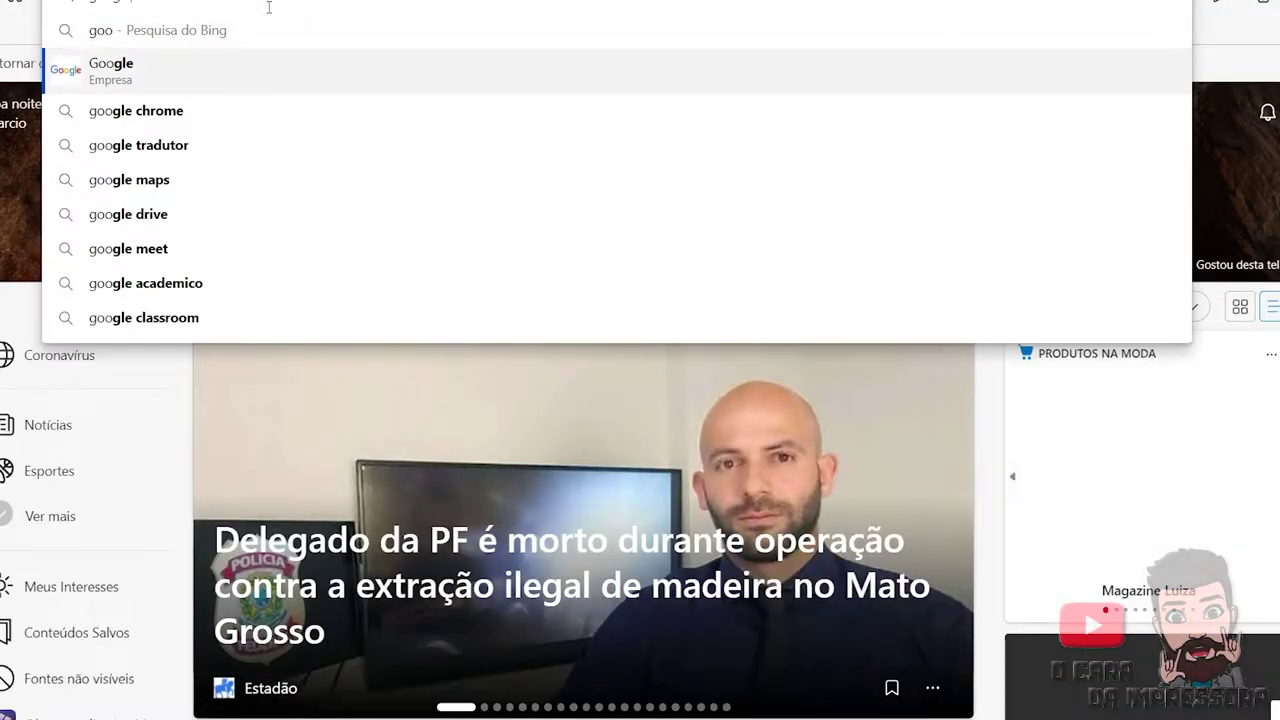
key(Return)
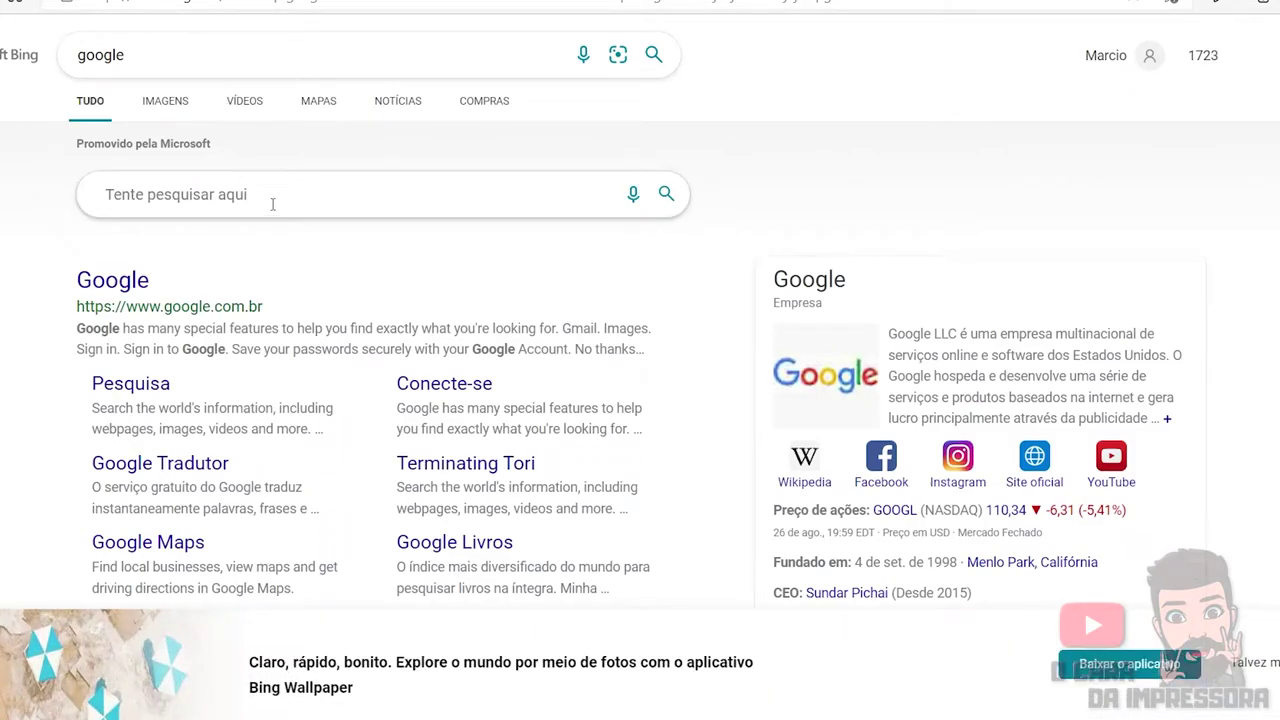
text(drive)
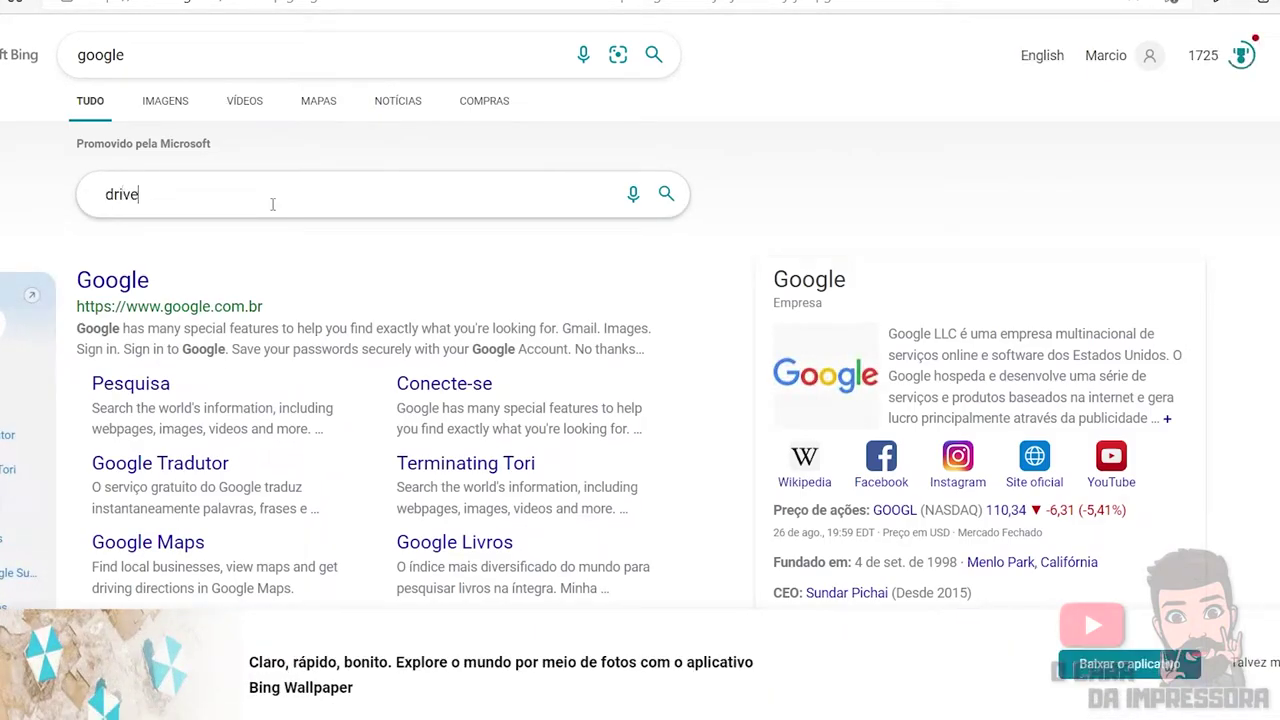
text(r ricoh 3710sf)
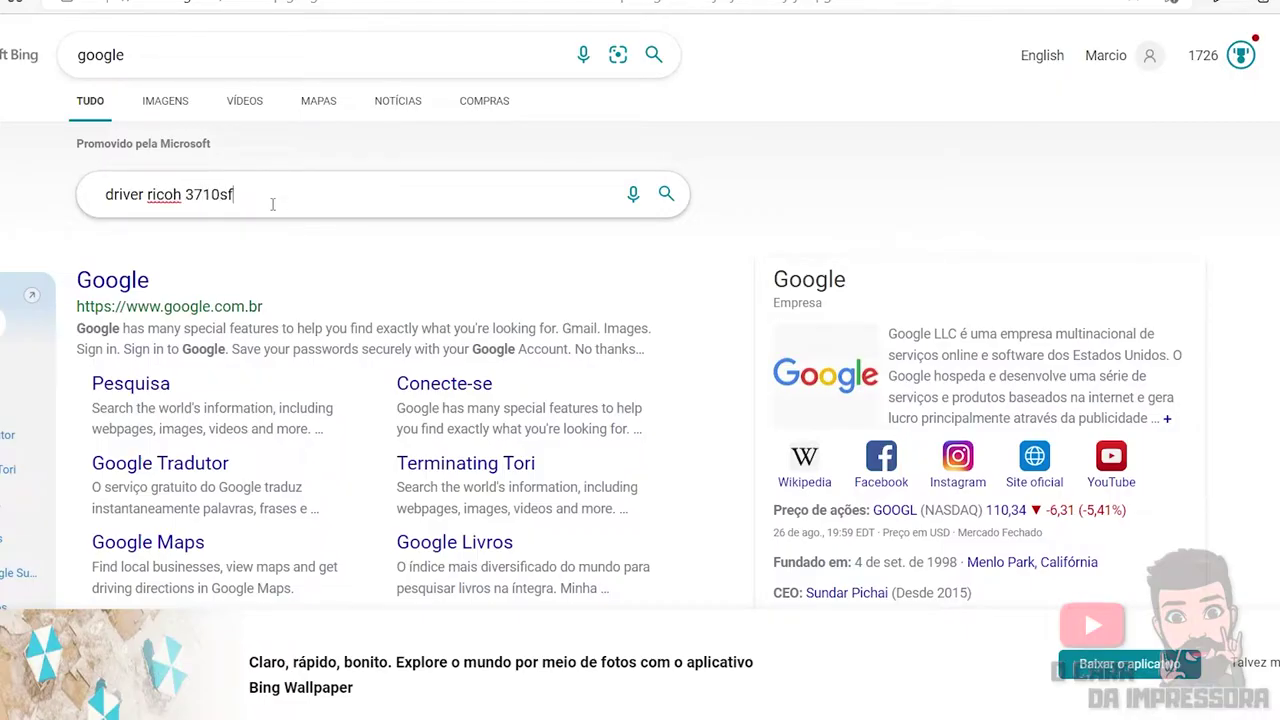
key(Return)
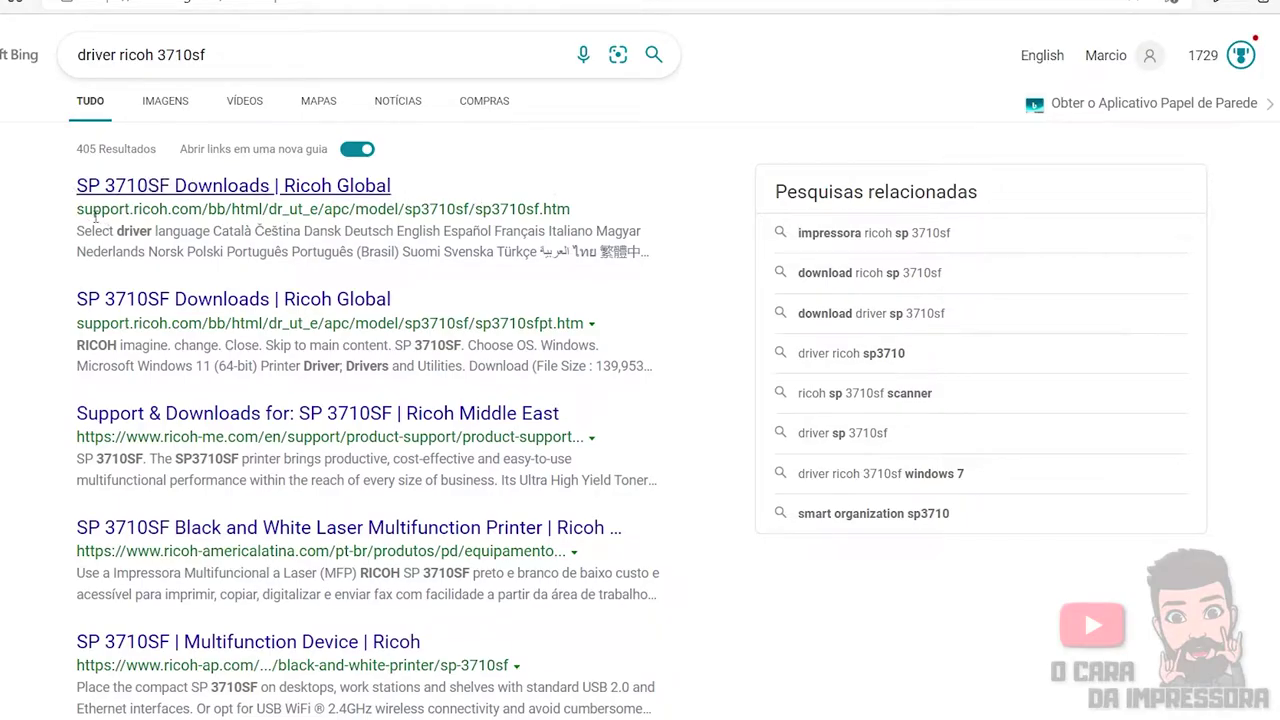
Open the SP 3710SF Downloads page on support.ricoh.com from the search results
drag(83, 209, 228, 209)
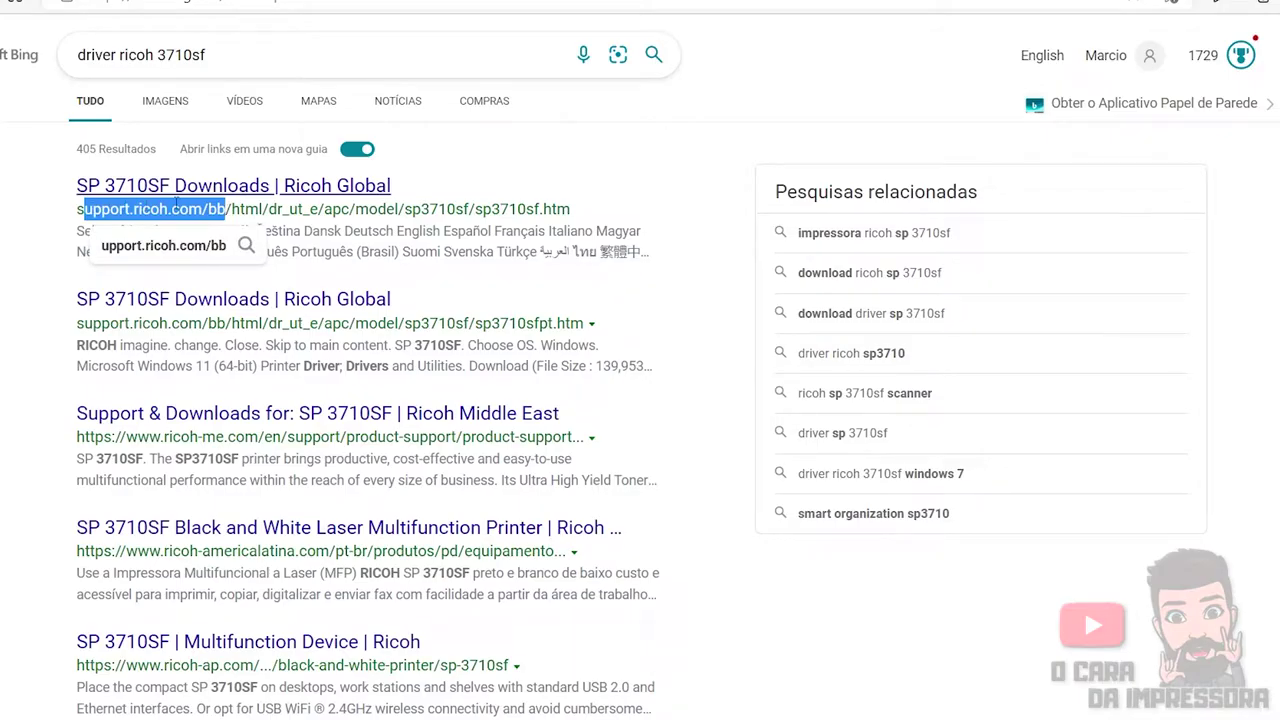
click(150, 208)
click(168, 190)
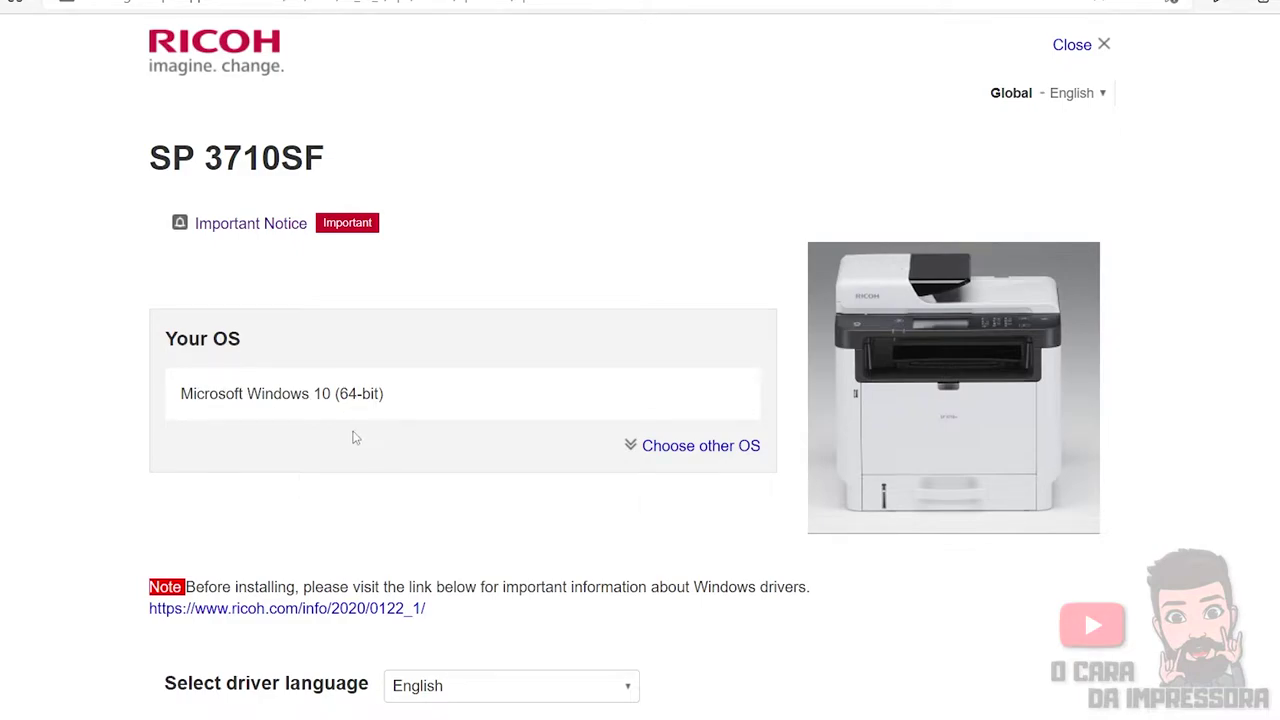
Download the PCL 6 Driver, Ver.1.04, from the printer driver list
scroll(360, 425, down, 5)
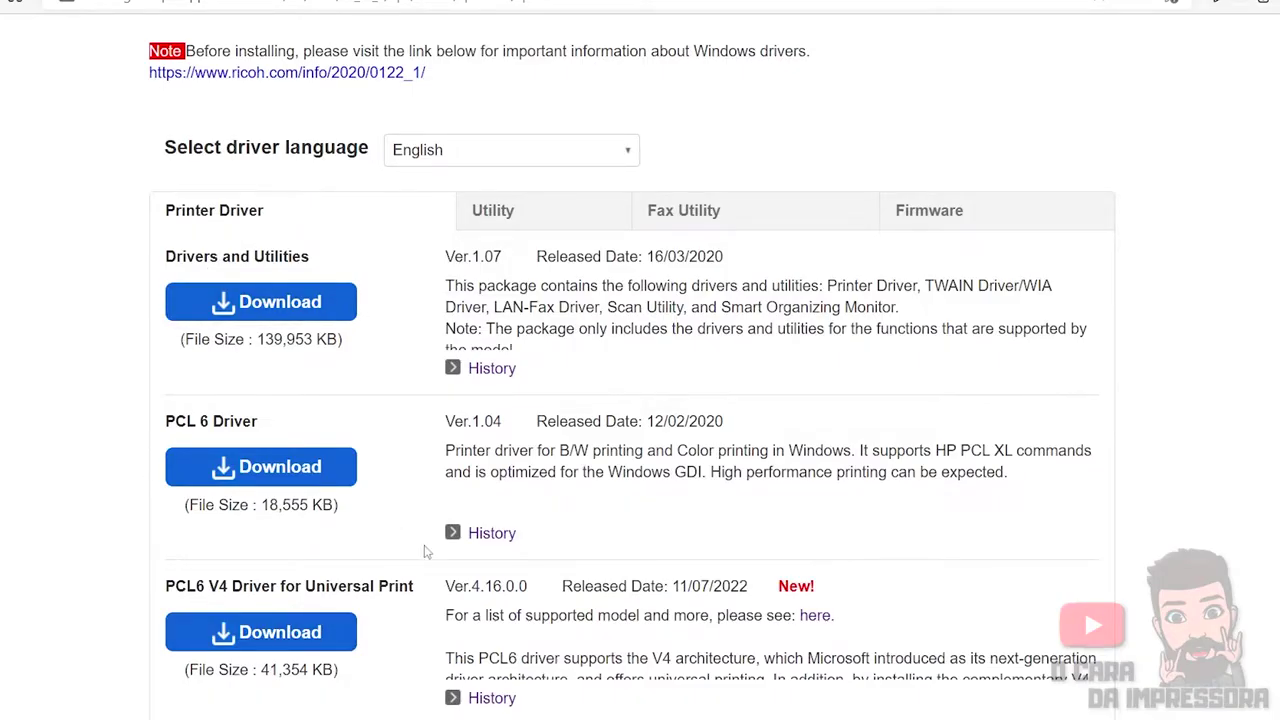
scroll(260, 330, down, 1)
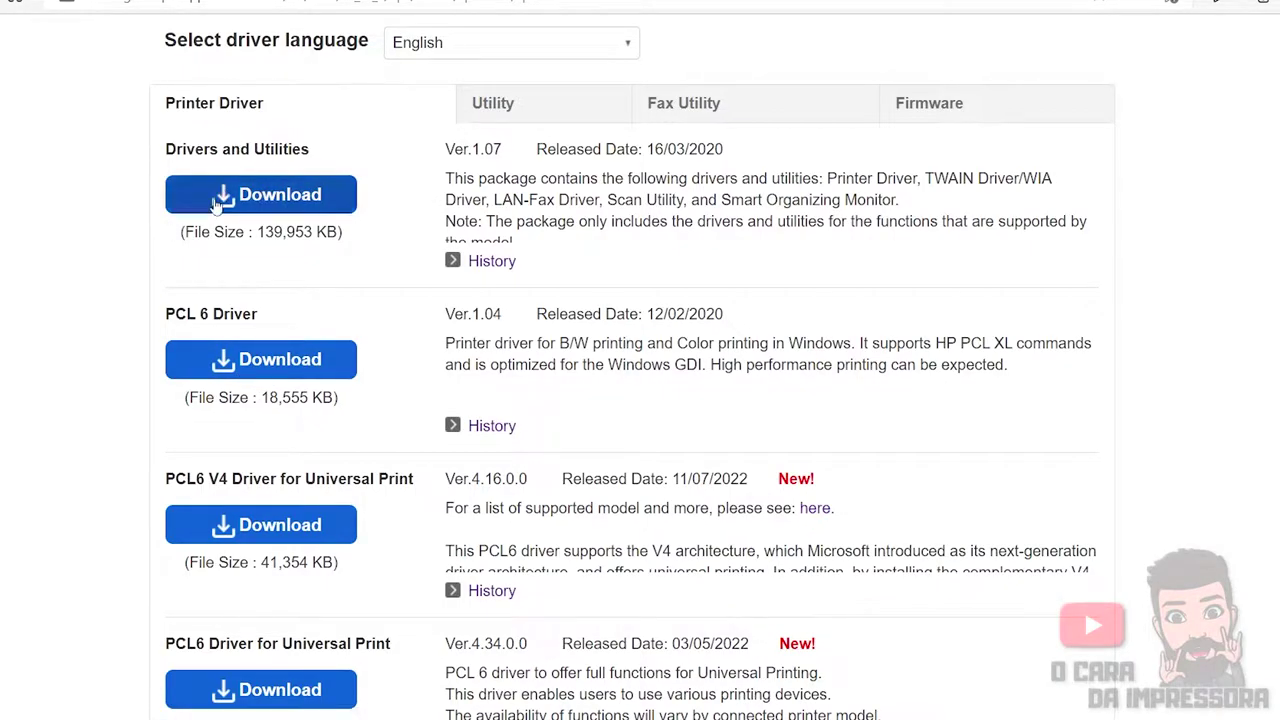
drag(259, 231, 288, 232)
click(328, 318)
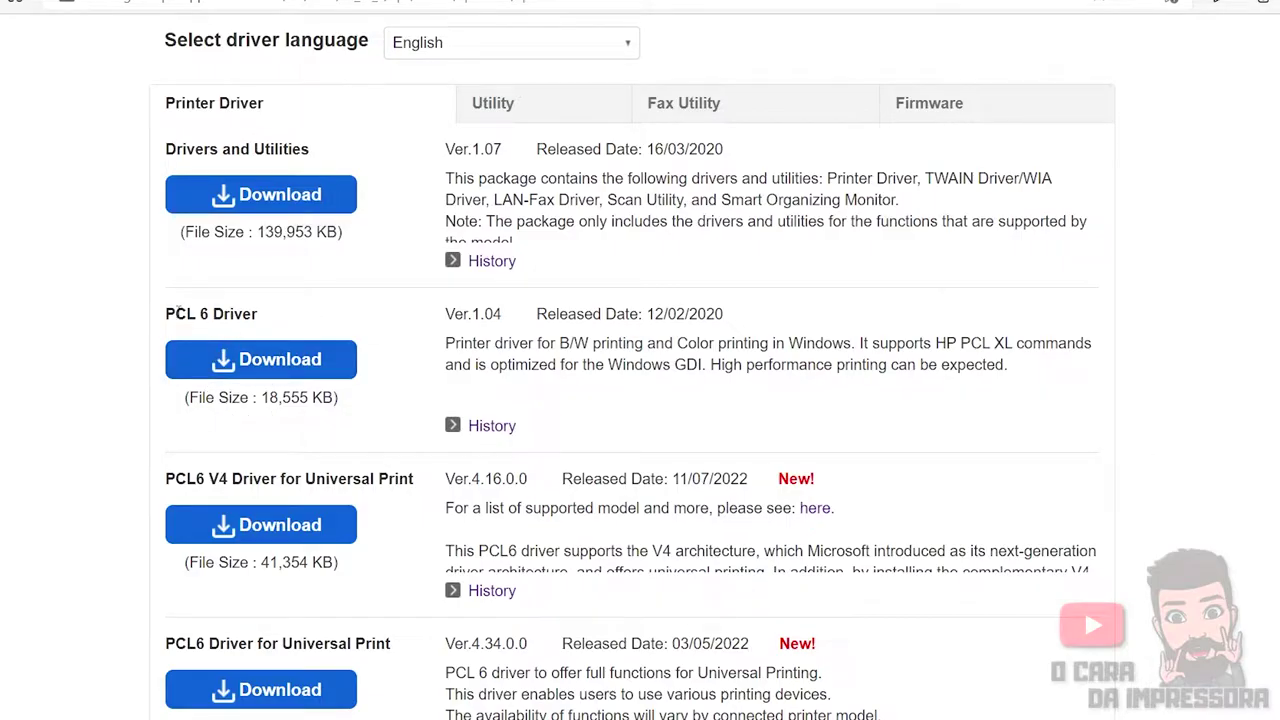
click(275, 372)
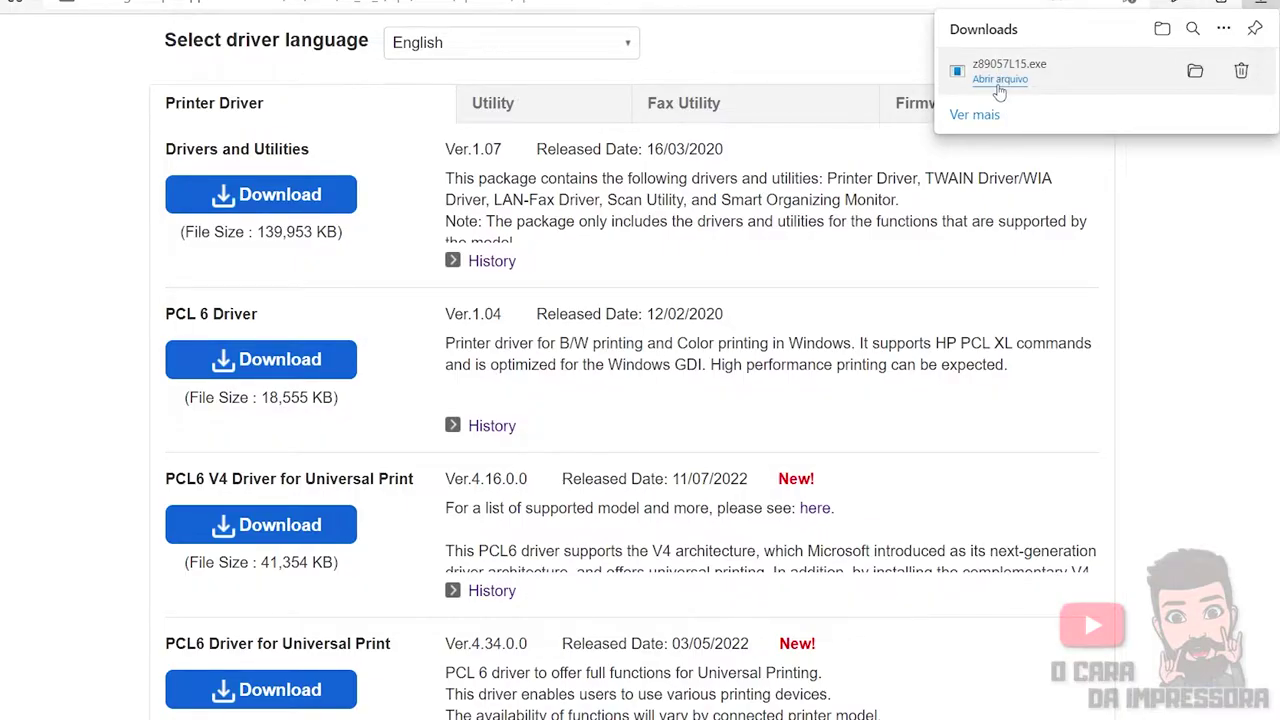
Run the downloaded z89057L15.exe, unzip its files to c:\temp\z89057L15 and close the extractor
click(999, 80)
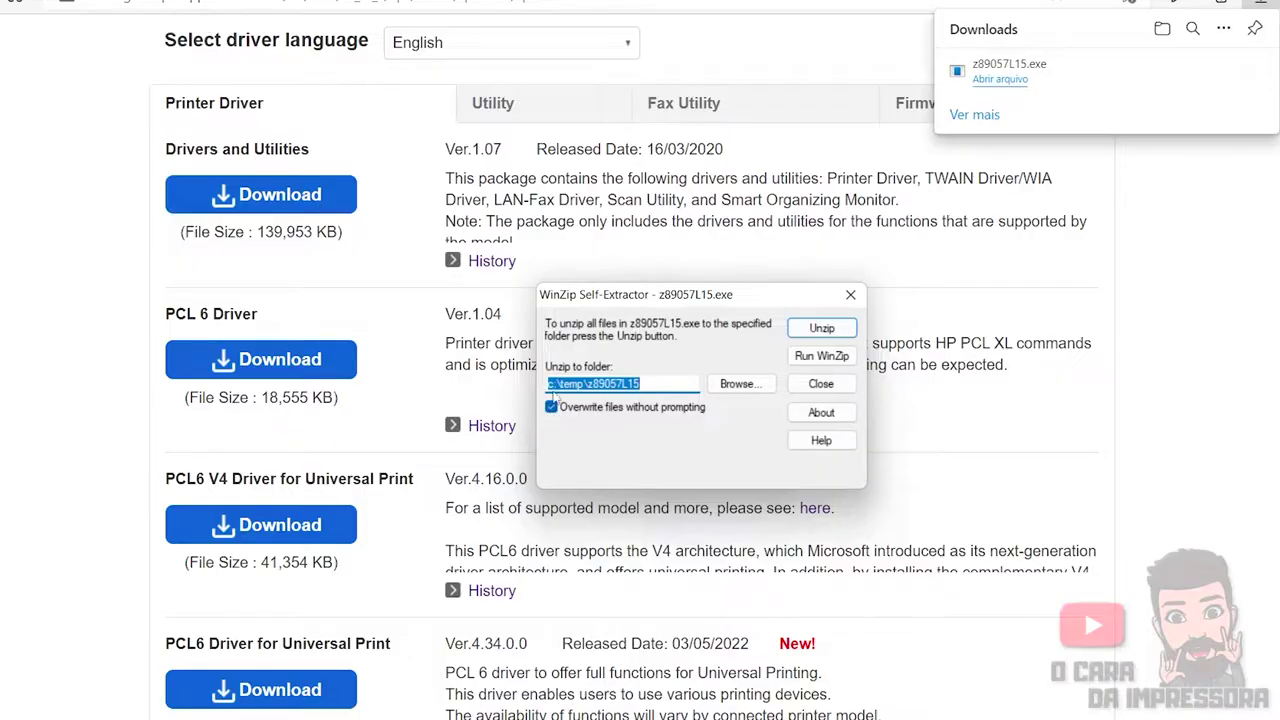
click(822, 330)
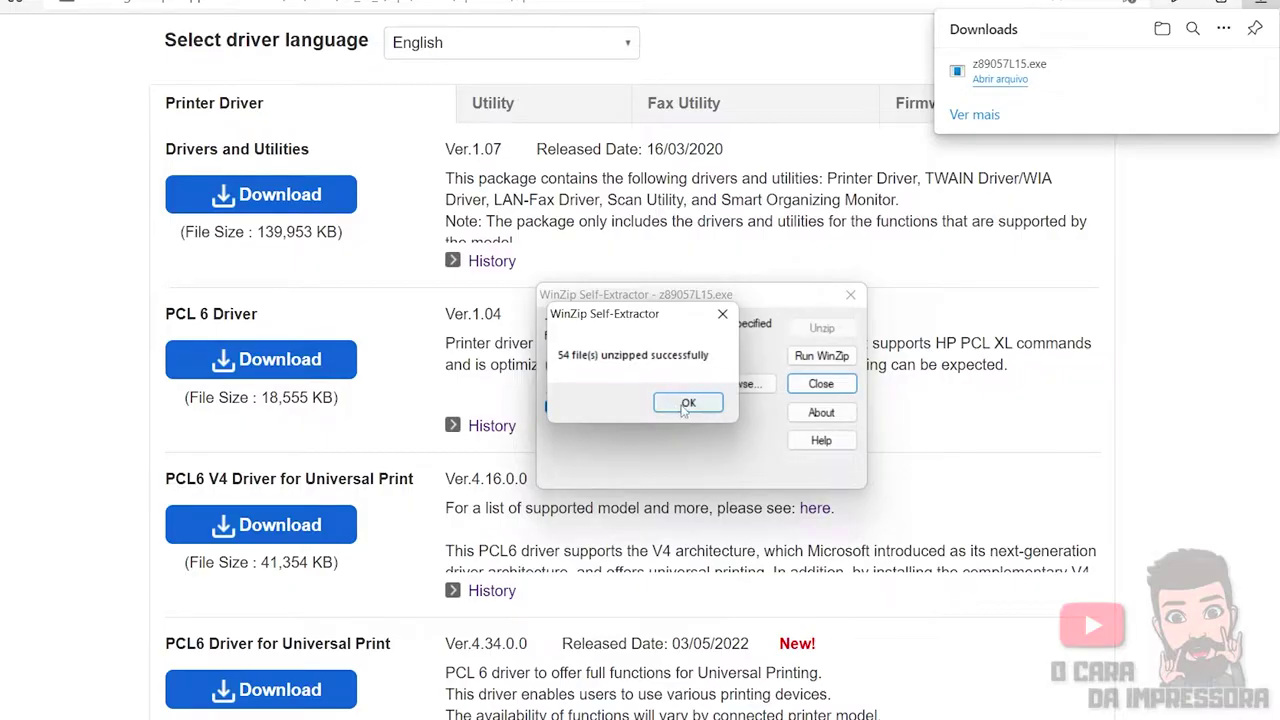
click(687, 404)
click(816, 384)
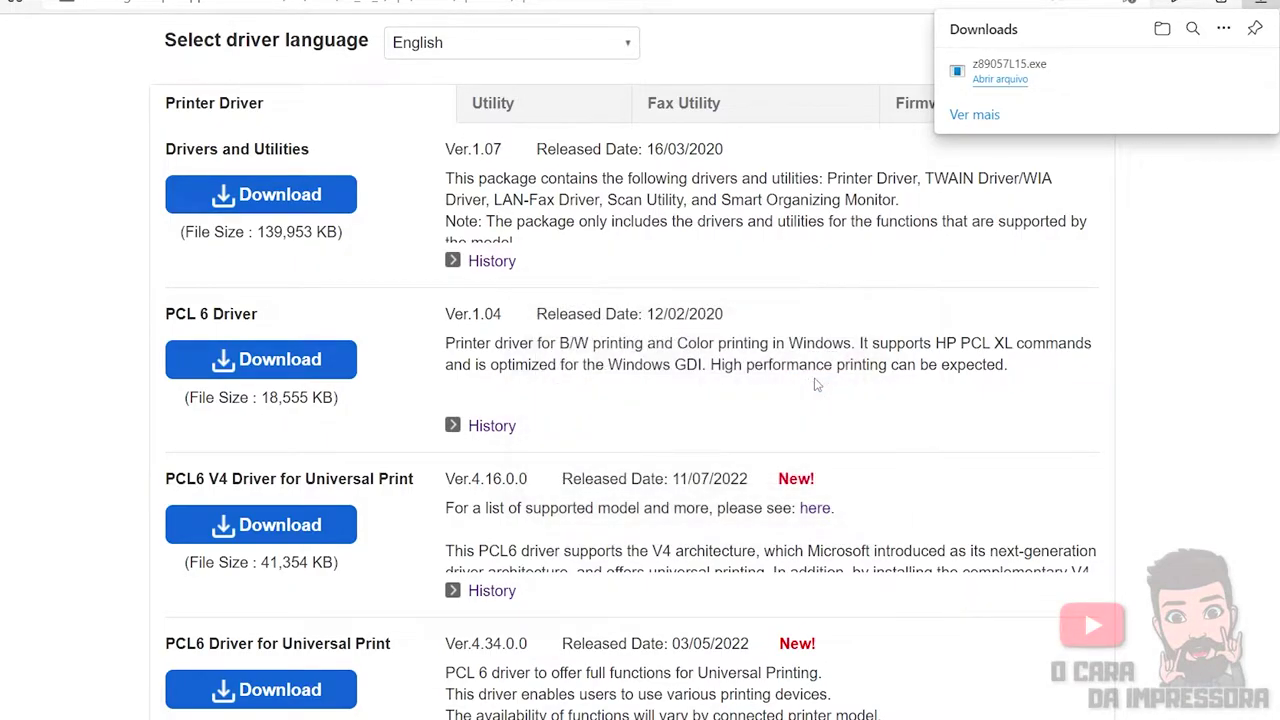
Return to the HP 2015 PCL6 properties window from Devices and Printers and move it higher on the screen
mouse_move(868, 719)
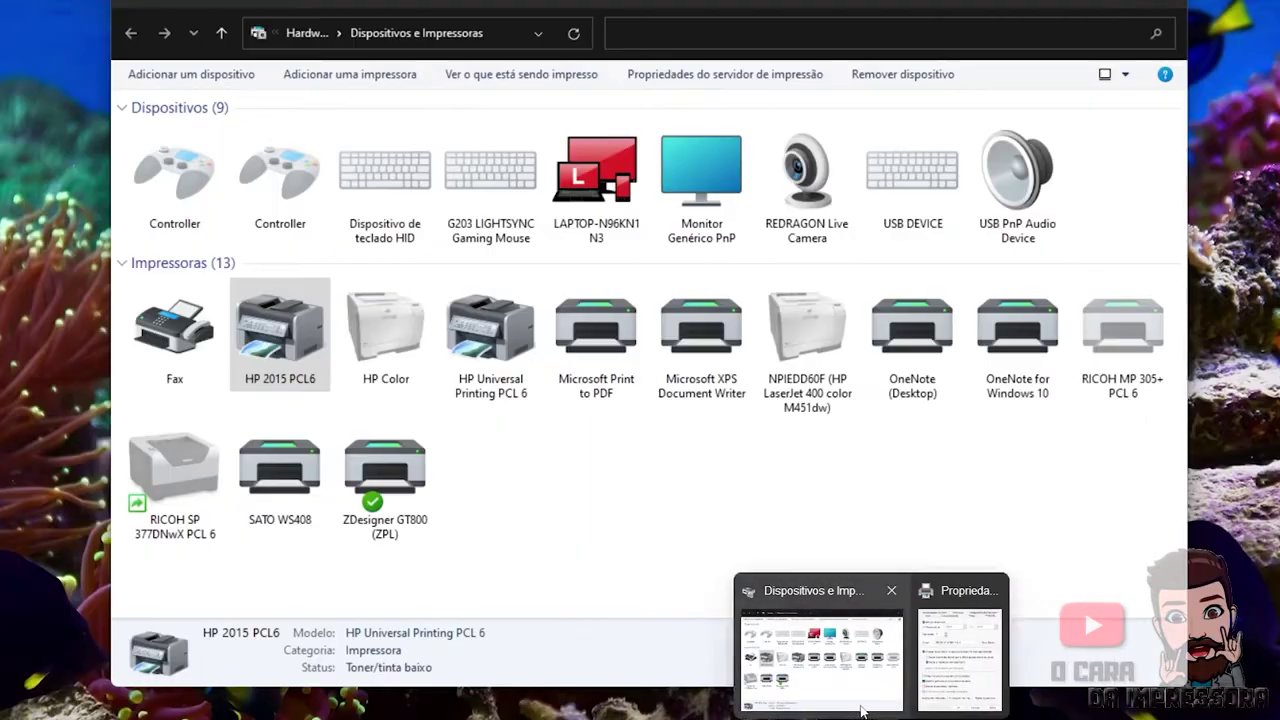
click(820, 650)
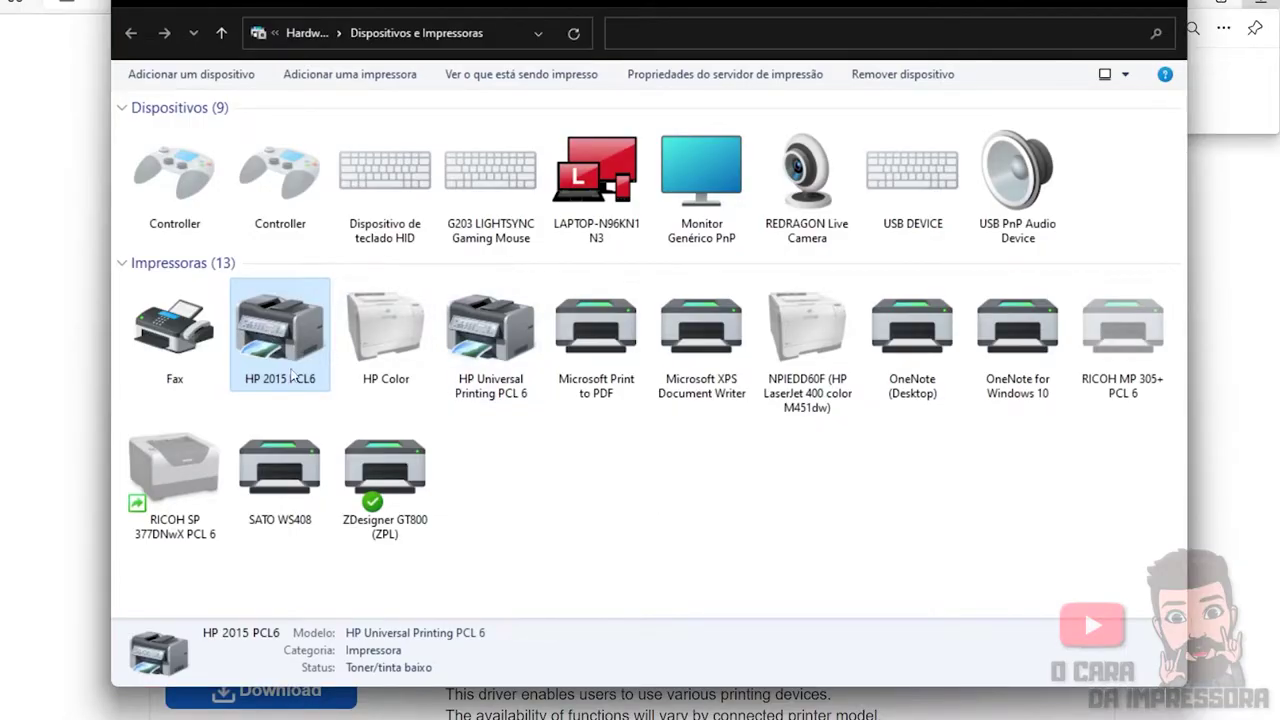
mouse_move(913, 719)
mouse_move(868, 719)
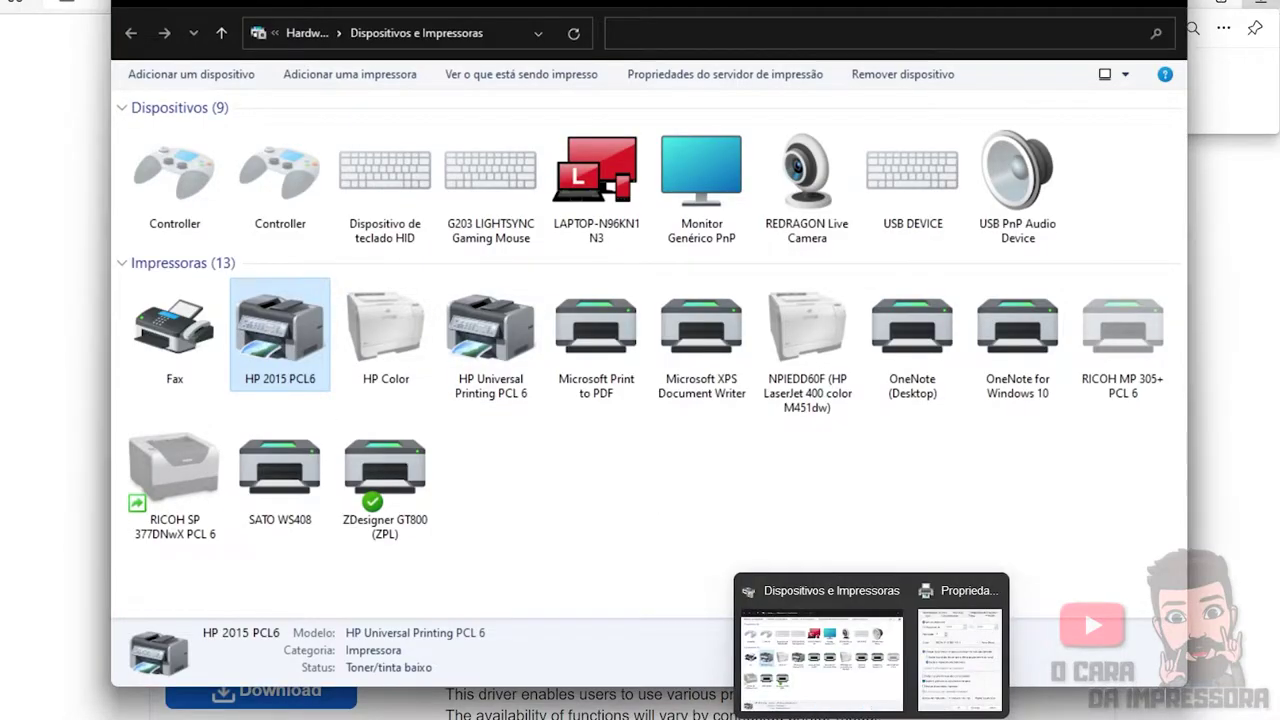
click(952, 678)
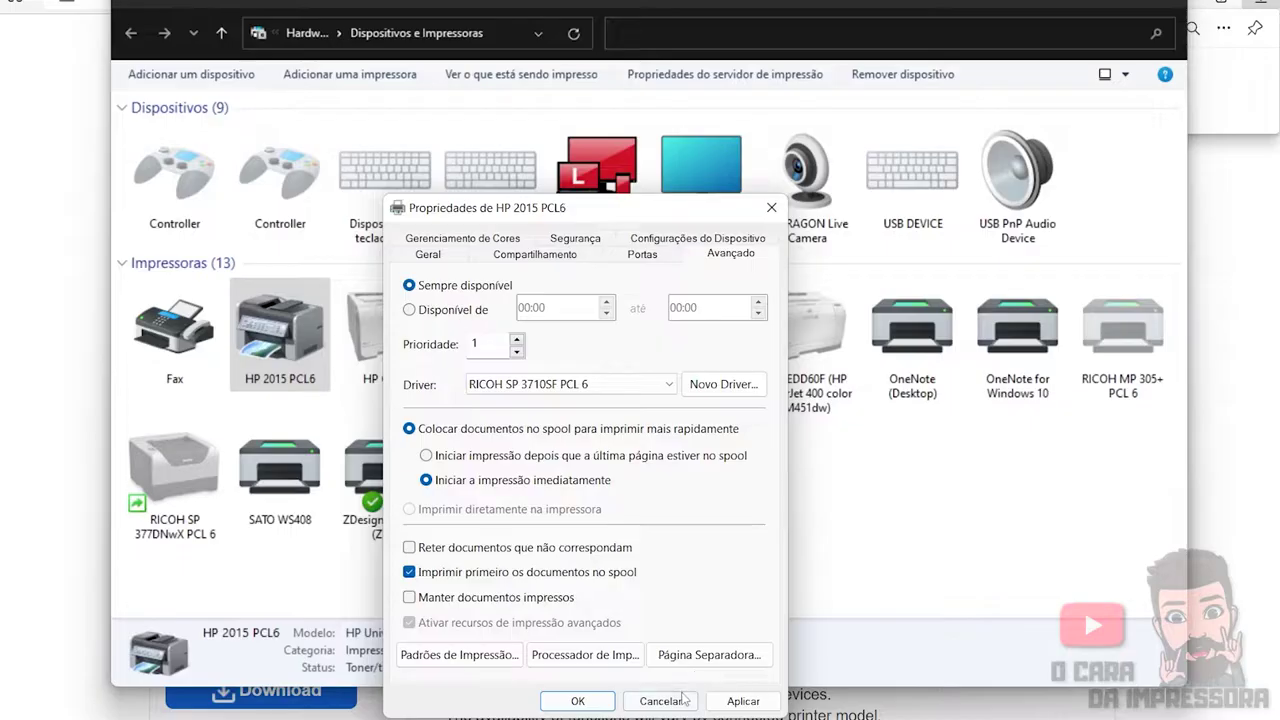
drag(582, 212, 556, 121)
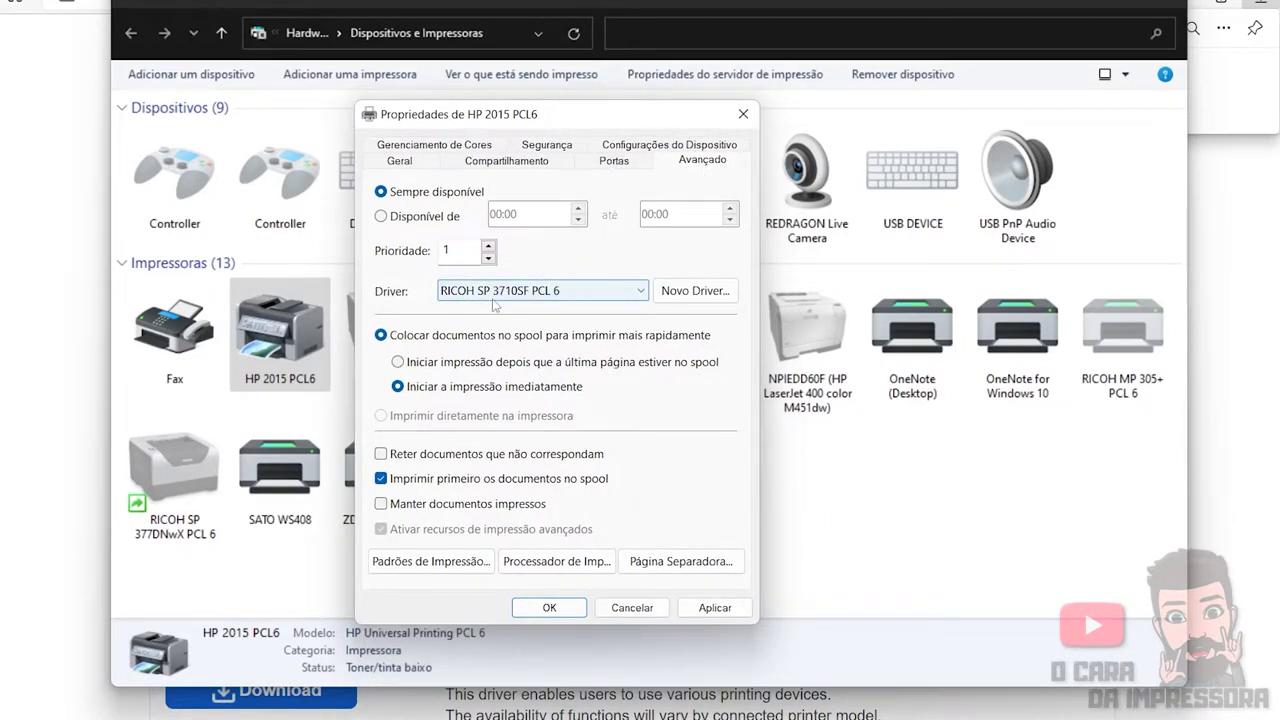
Start the wizard for adding a new printer driver and choose to install it from disk
click(695, 291)
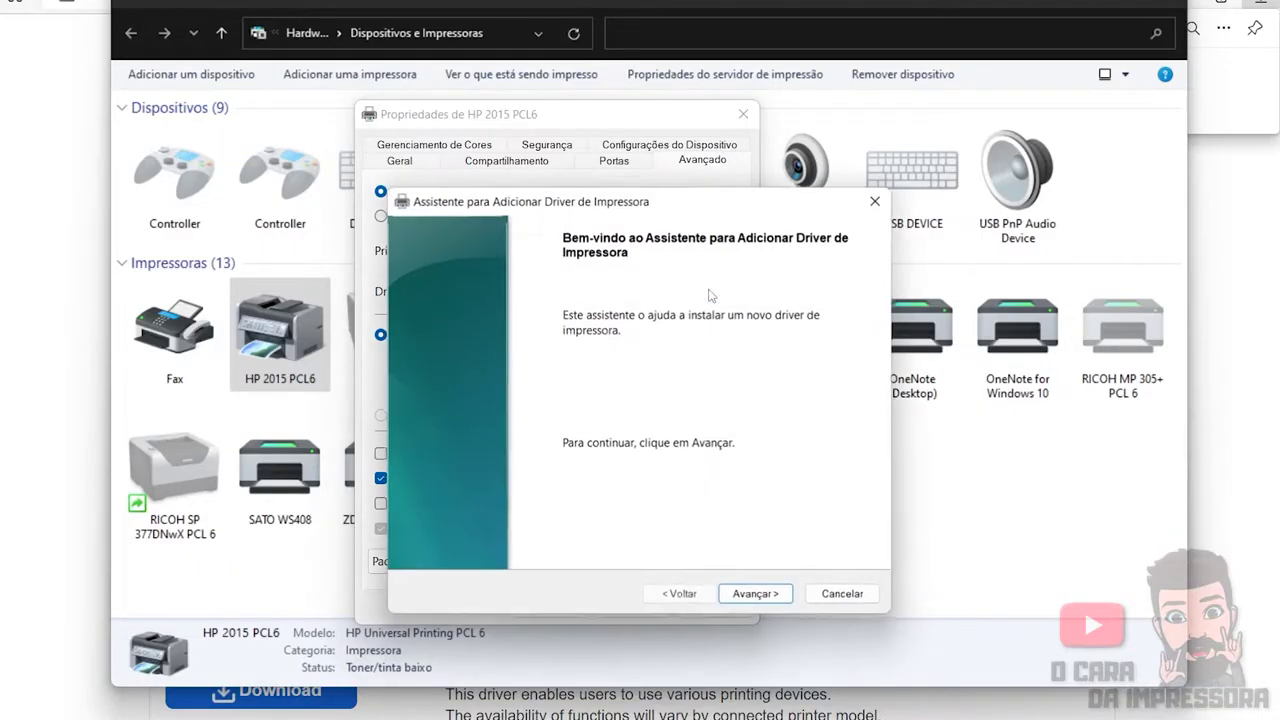
click(770, 603)
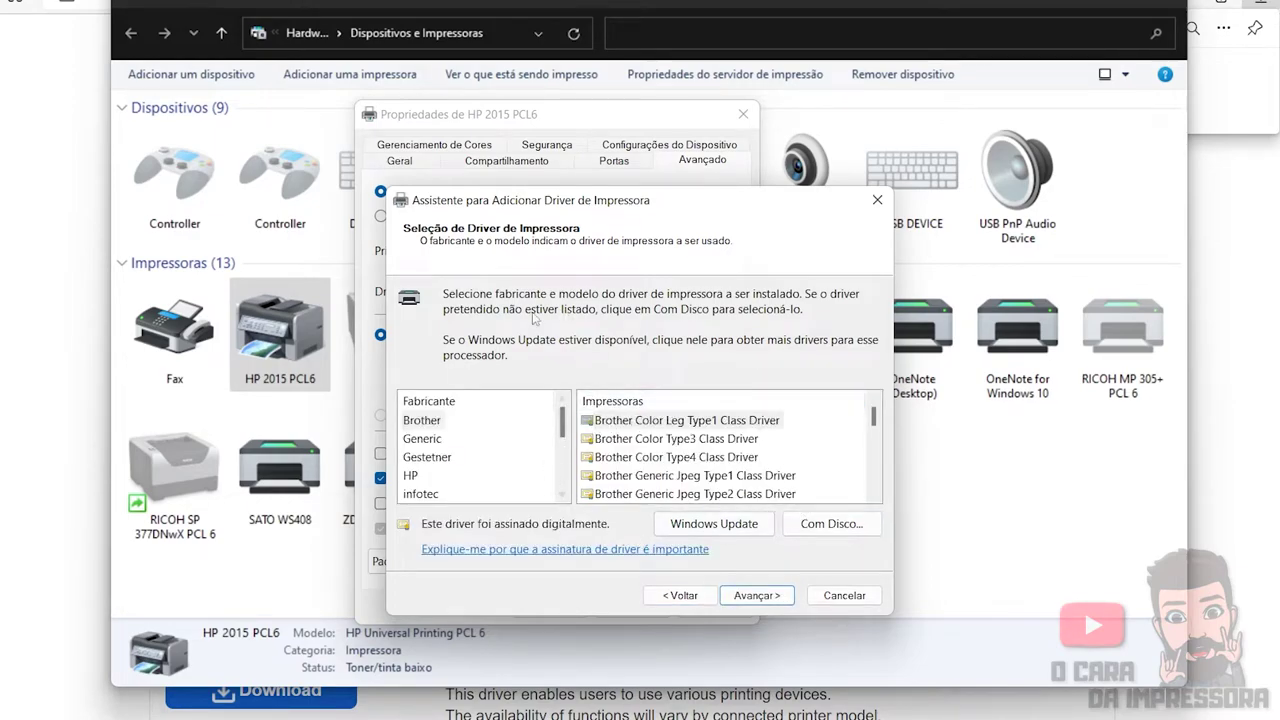
click(832, 524)
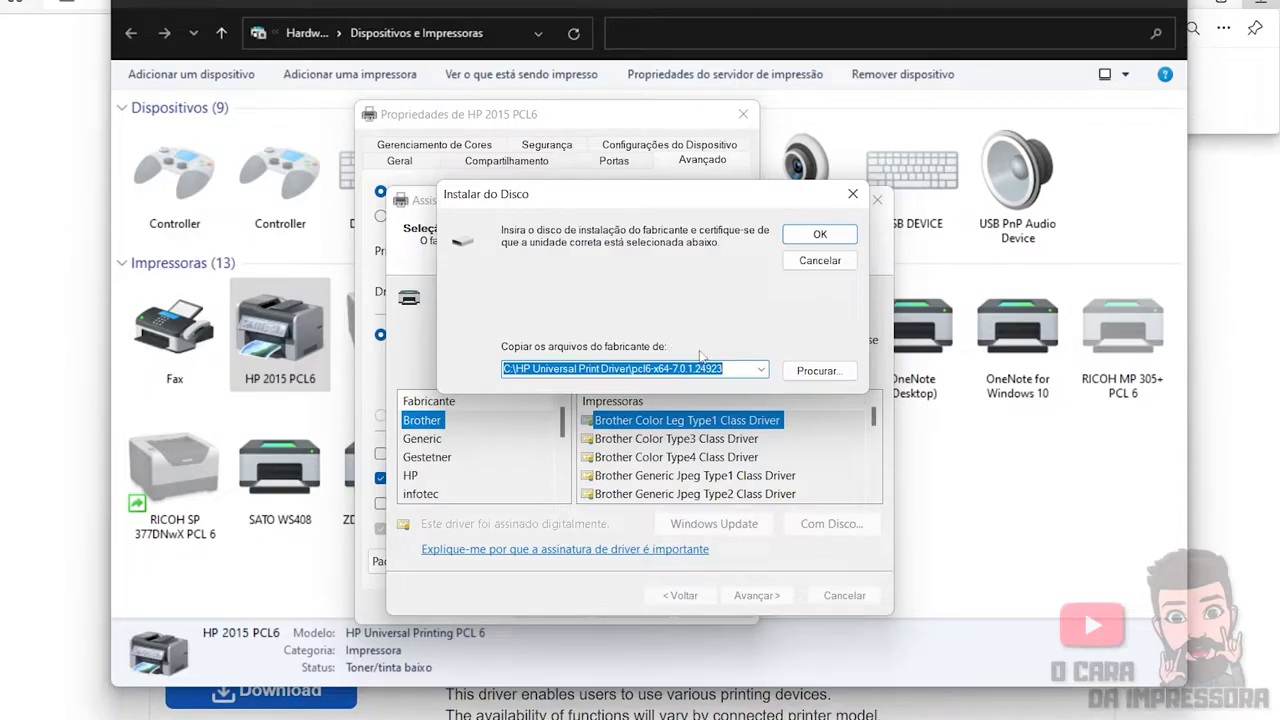
Load the GXE6N driver information file from C:\temp\z89057L15\DISK1 as the manufacturer's installation source
text(c:\temp\z89057L15)
click(820, 371)
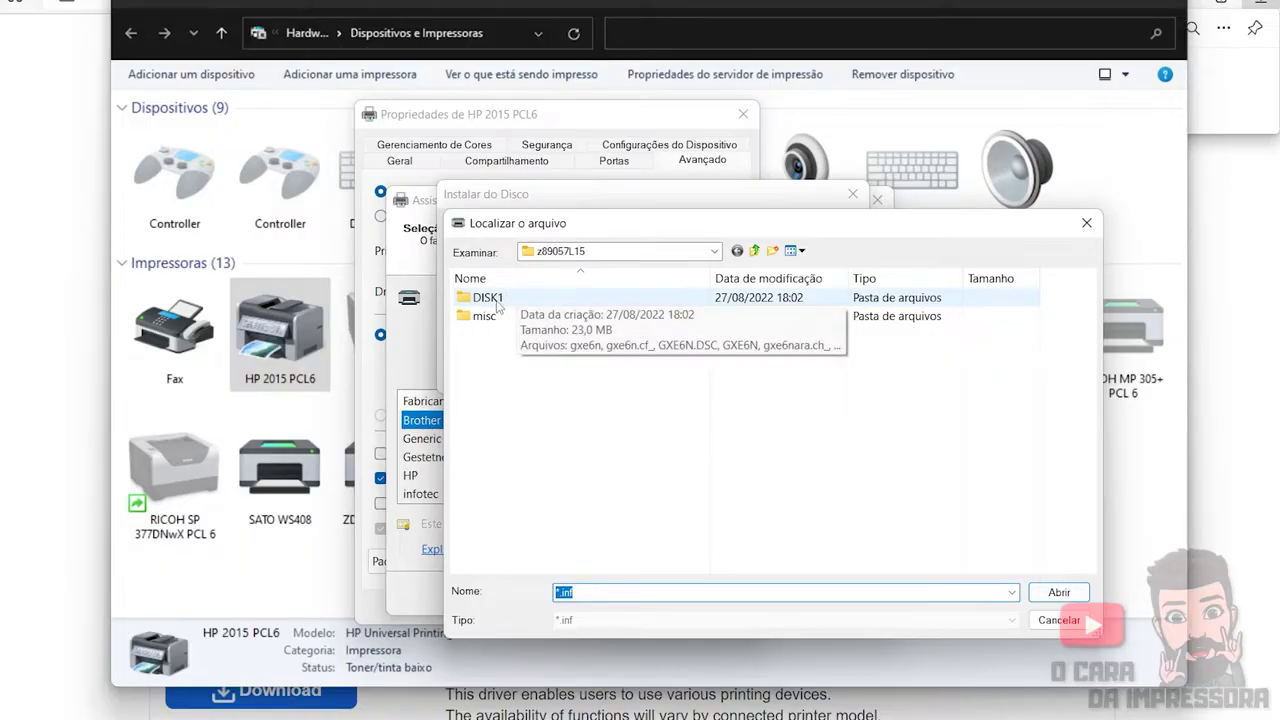
double_click(488, 298)
click(490, 297)
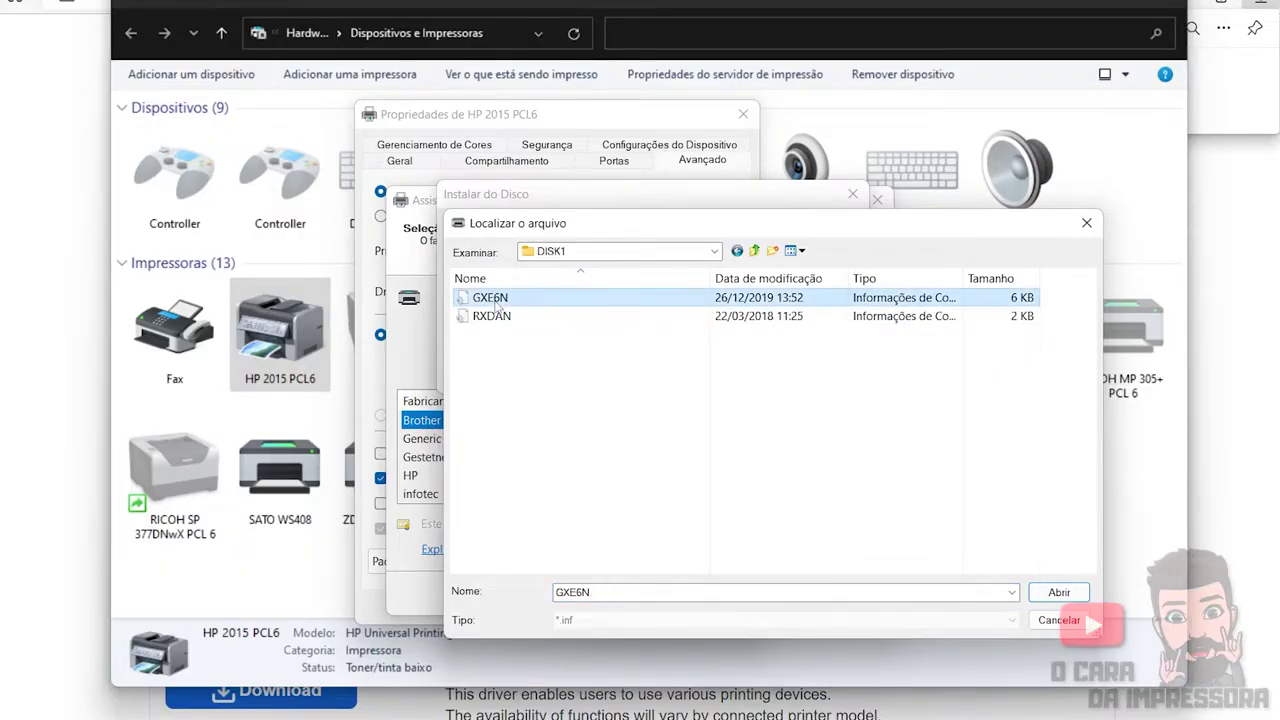
click(1059, 592)
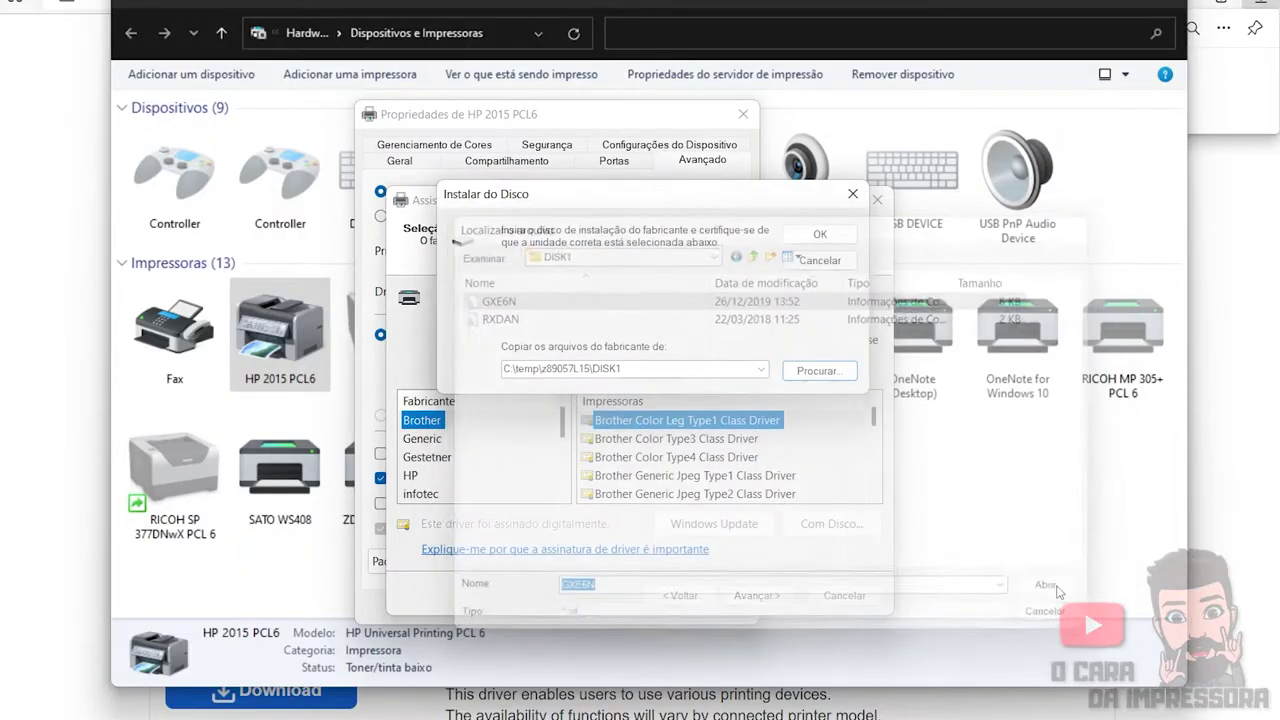
click(820, 238)
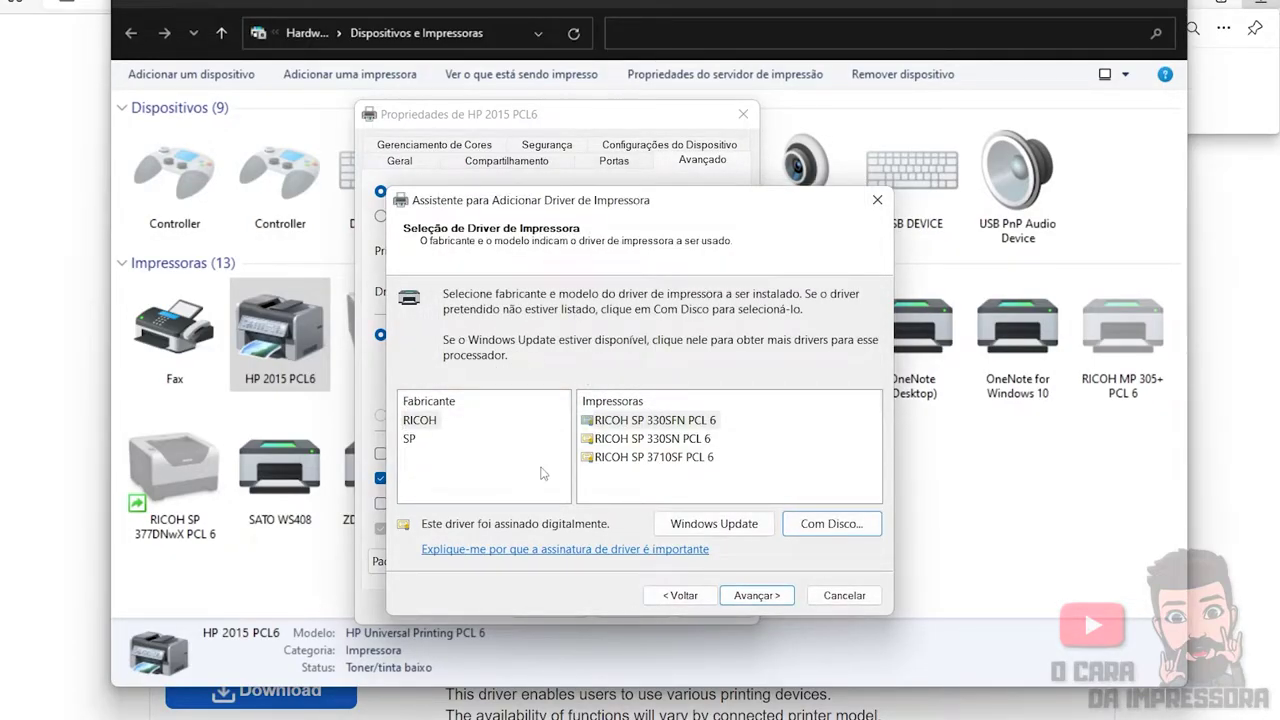
Add the RICOH SP 3710SF PCL 6 driver from the manufacturer RICOH, finish the wizard and apply it to the printer
click(427, 422)
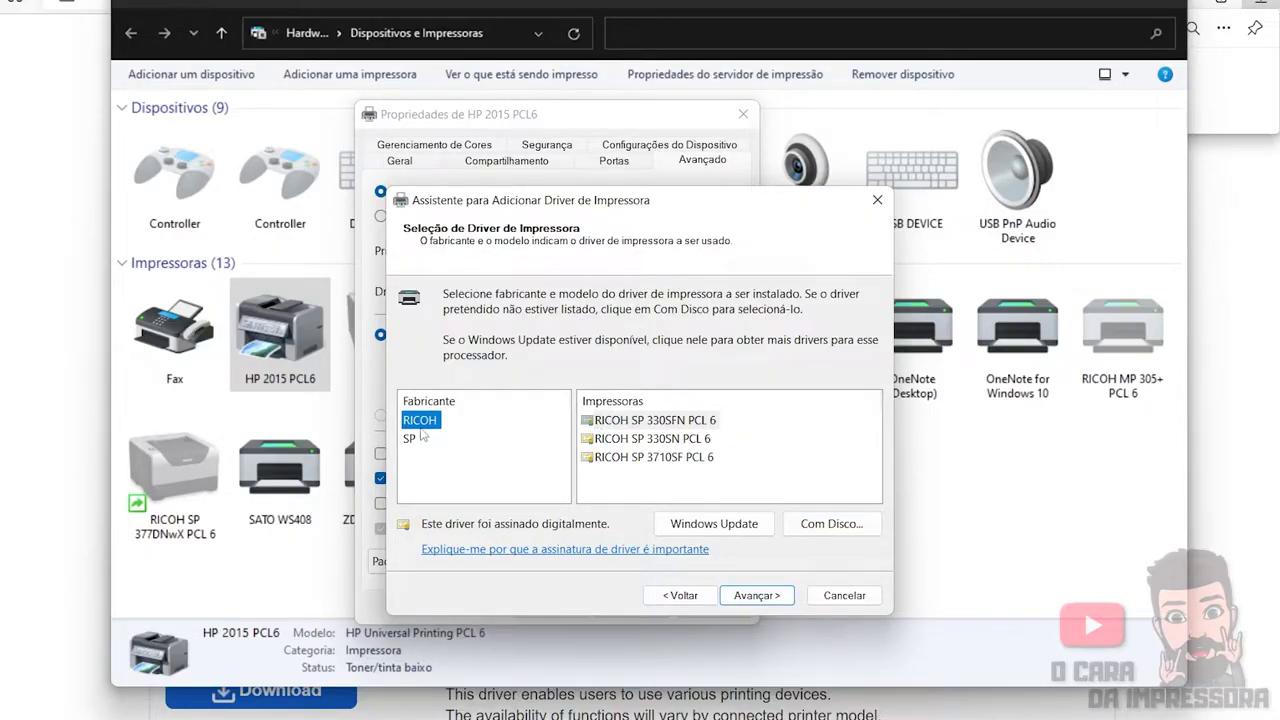
click(668, 463)
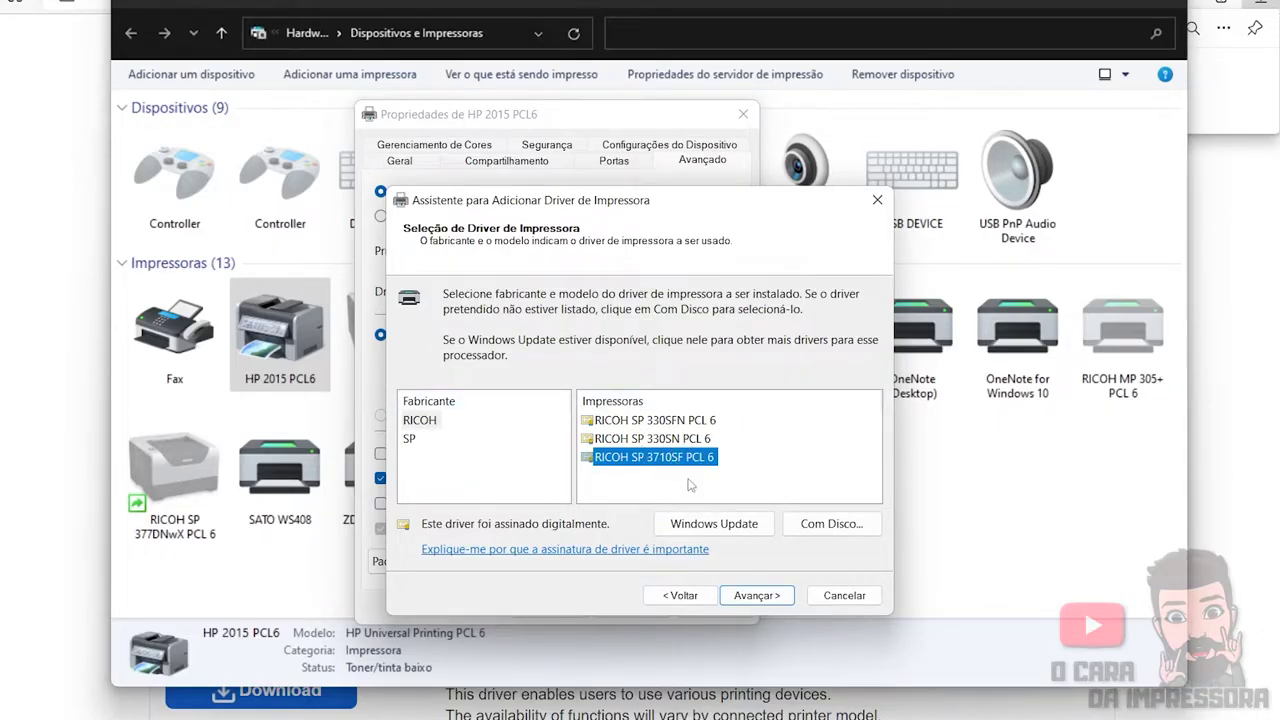
click(768, 598)
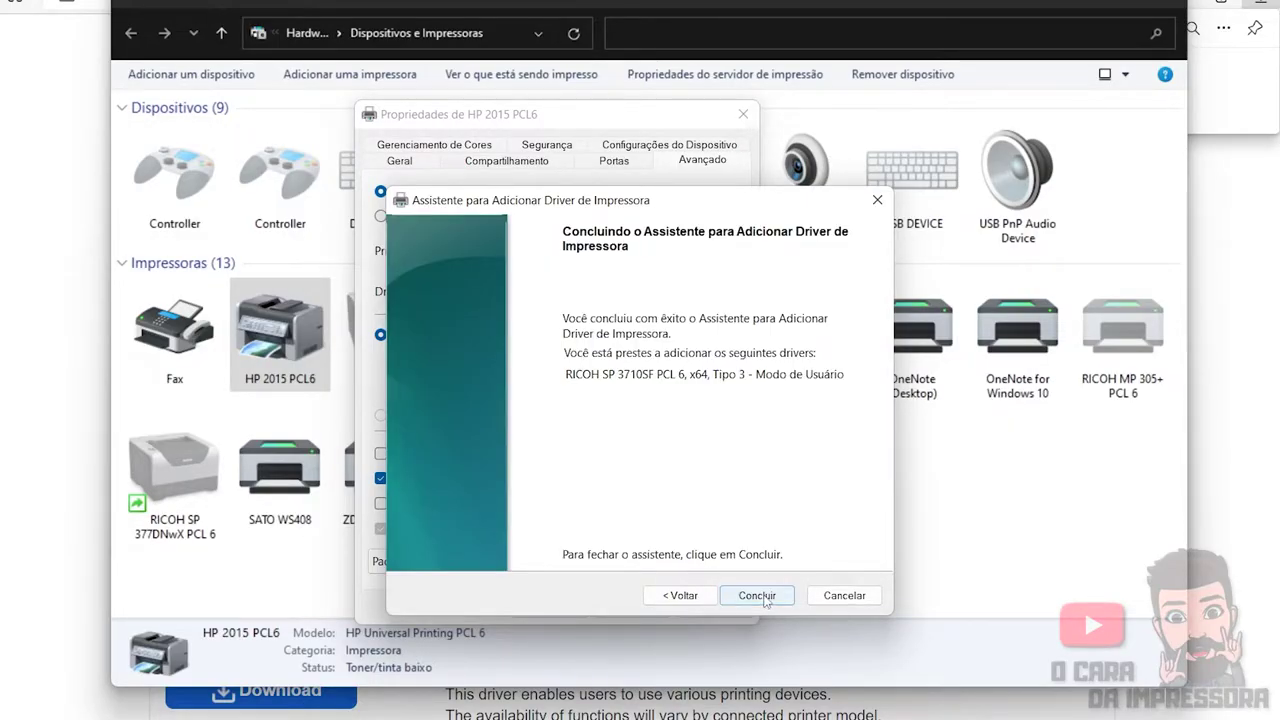
click(757, 596)
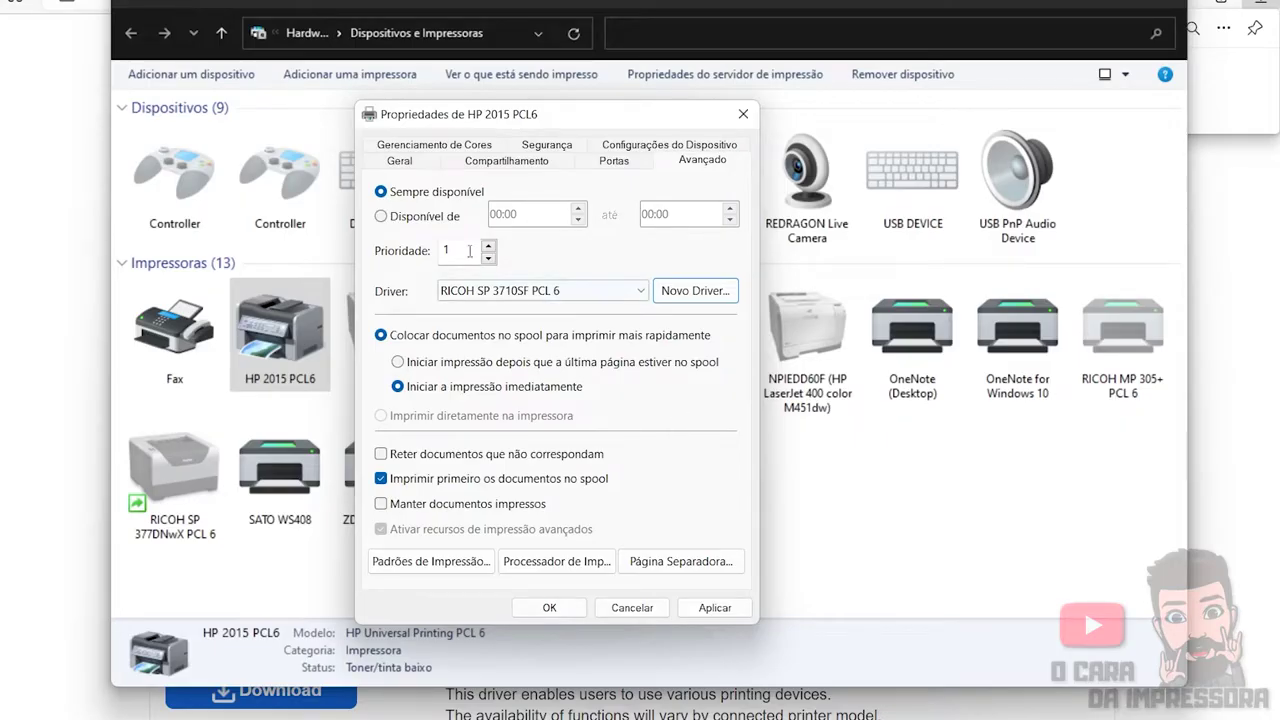
click(727, 607)
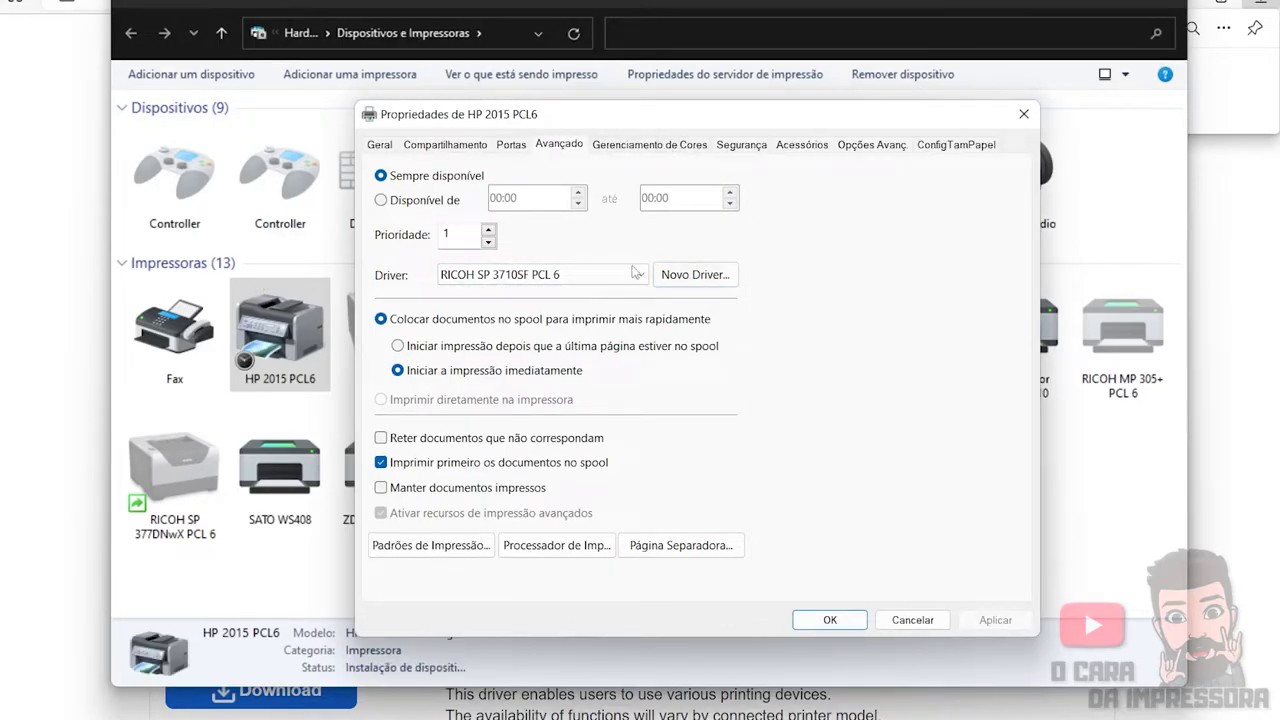
Rename the HP 2015 PCL6 printer as Ricoh SP 3710SF in its general properties and save the change
drag(683, 115, 732, 122)
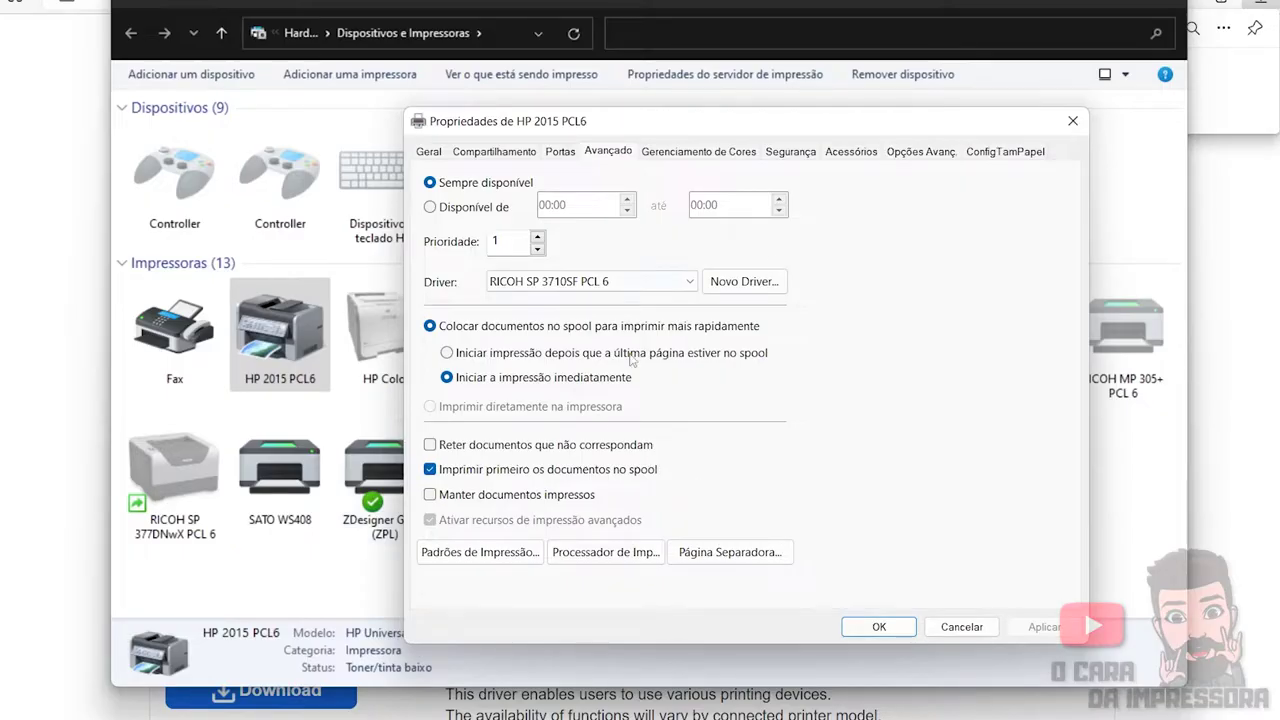
click(432, 156)
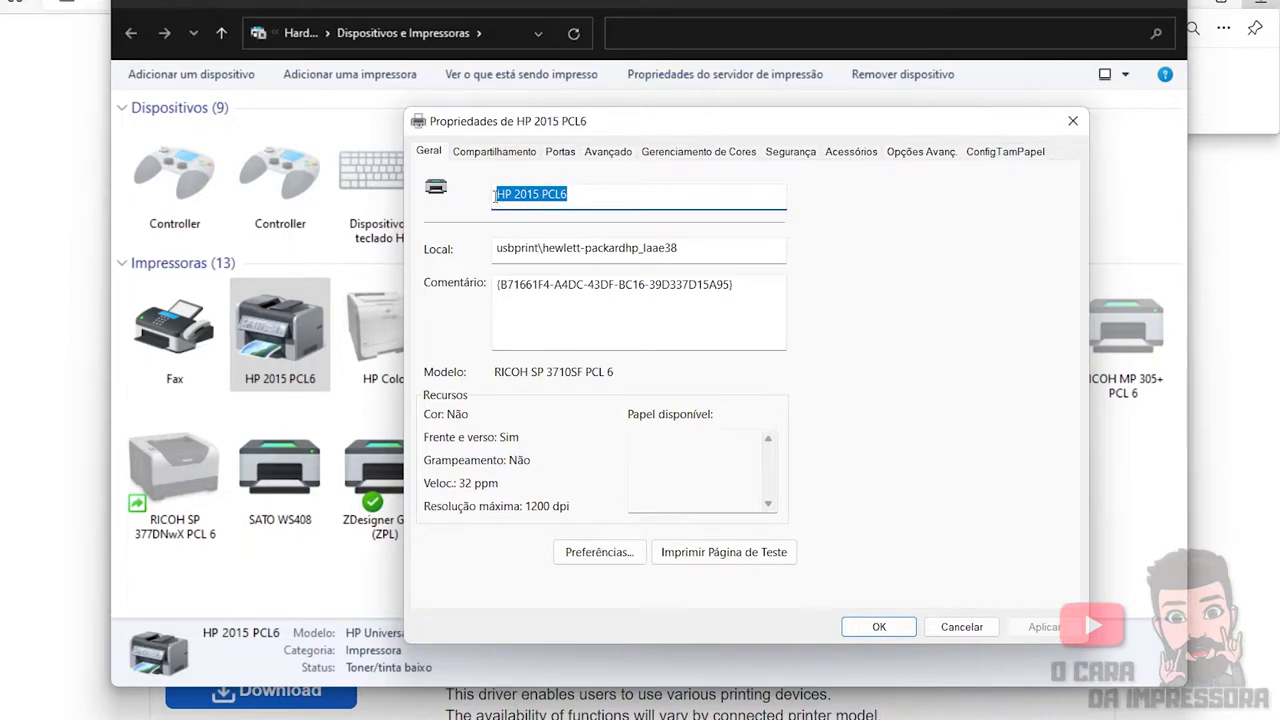
text(Ricoh SP 3710SF)
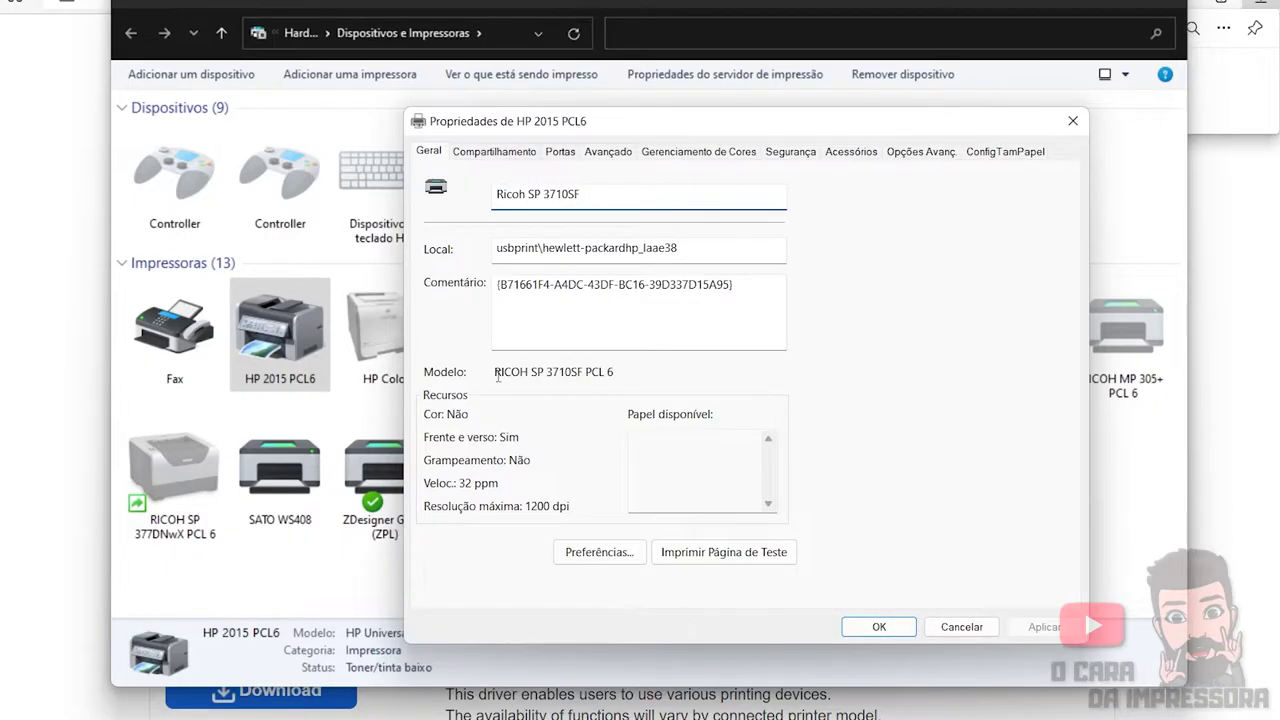
drag(497, 371, 621, 372)
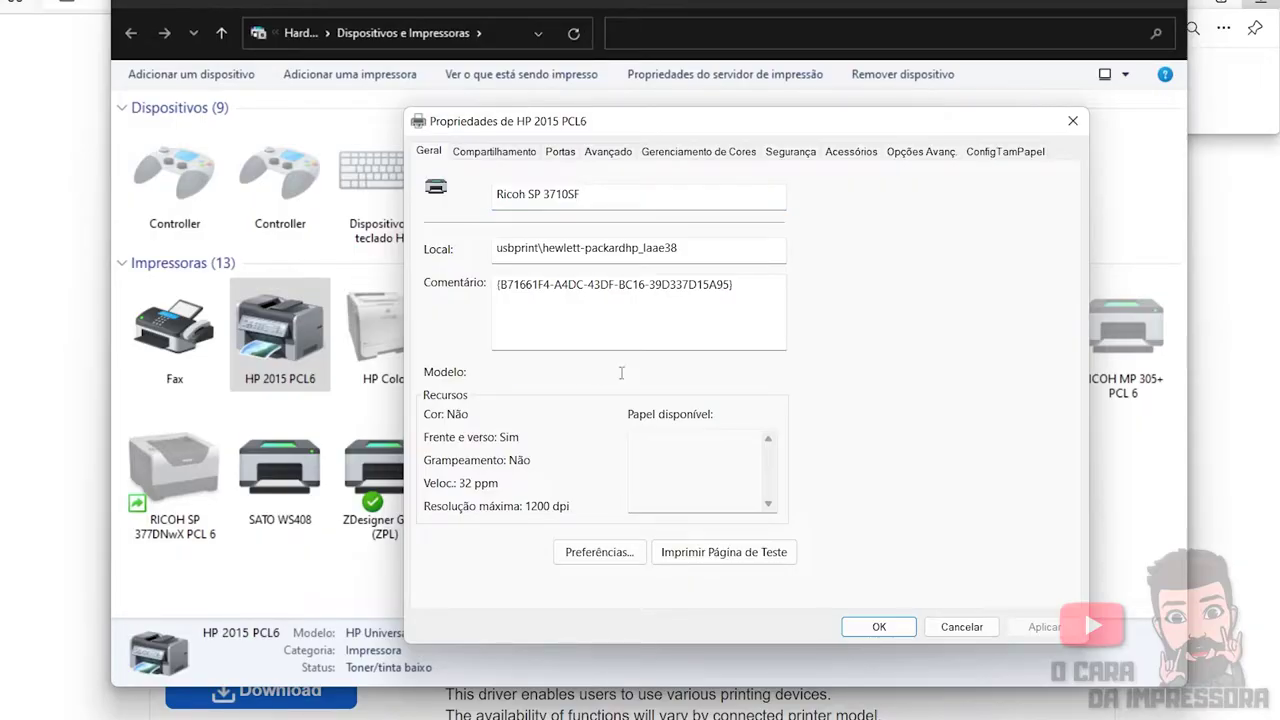
click(617, 372)
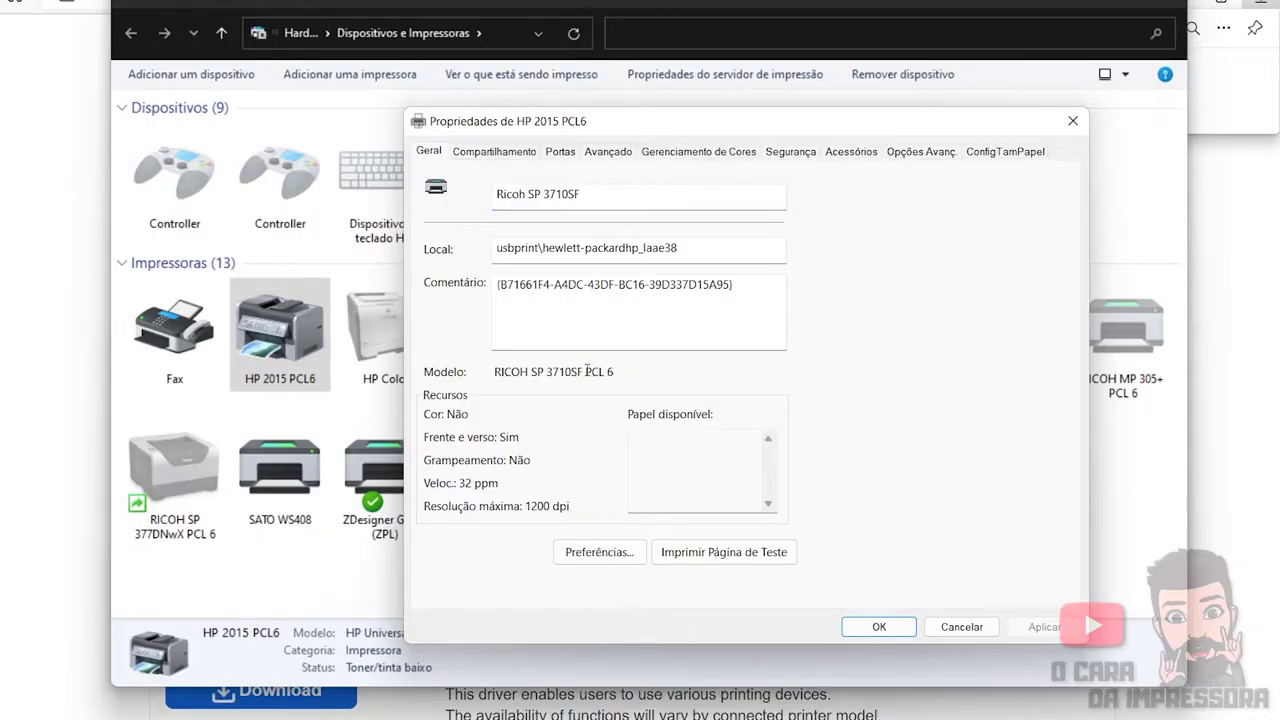
drag(586, 371, 604, 372)
click(632, 371)
click(878, 627)
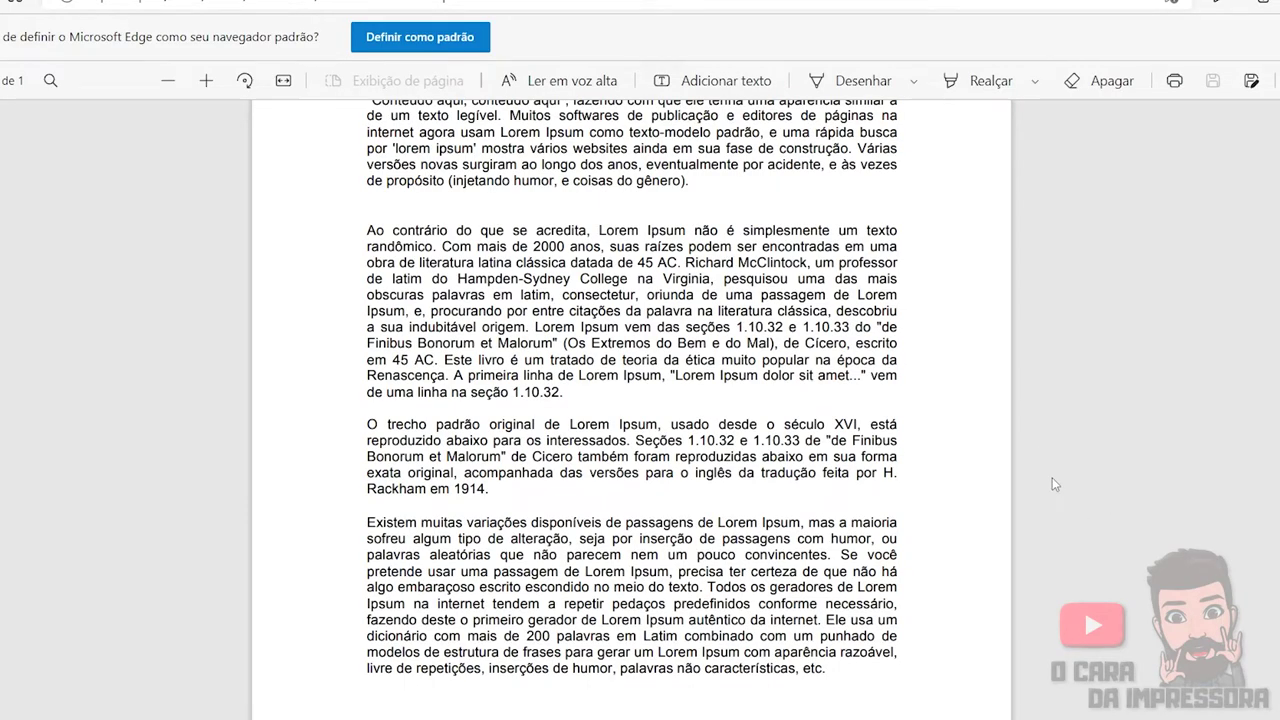
Print the test PDF open in Microsoft Edge on the Ricoh SP 3710SF printer
key(ctrl+p)
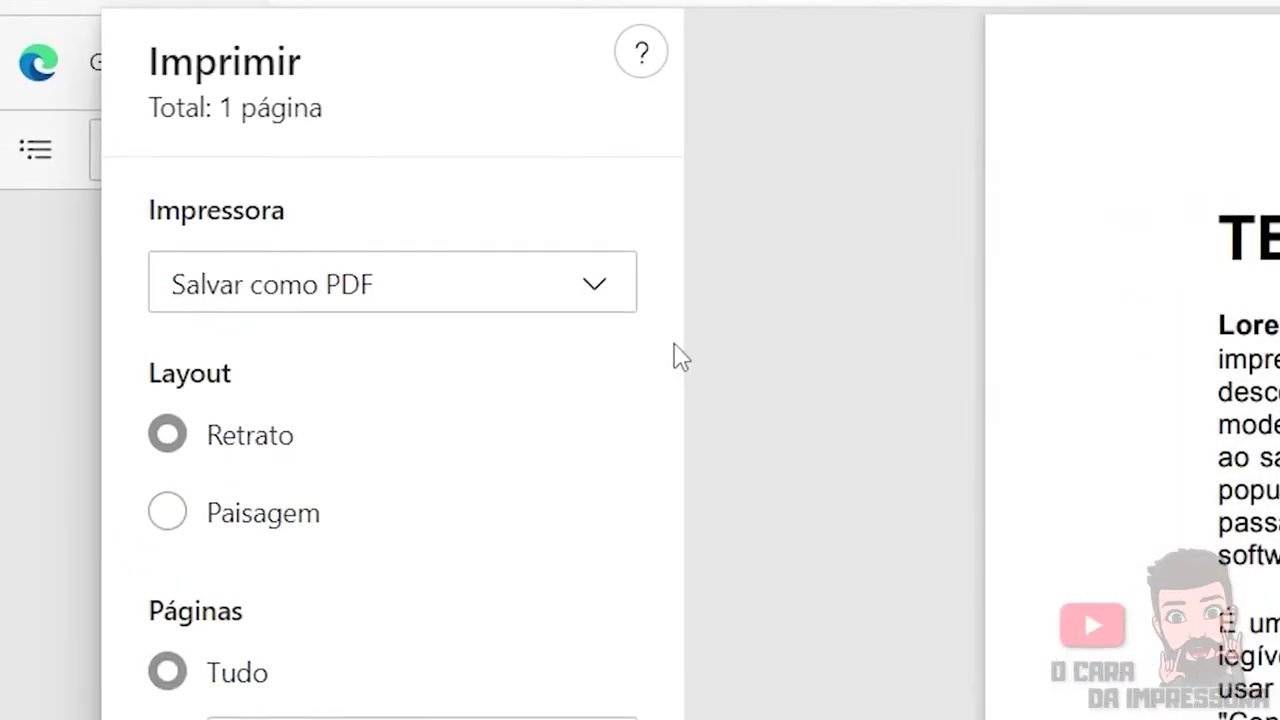
click(445, 282)
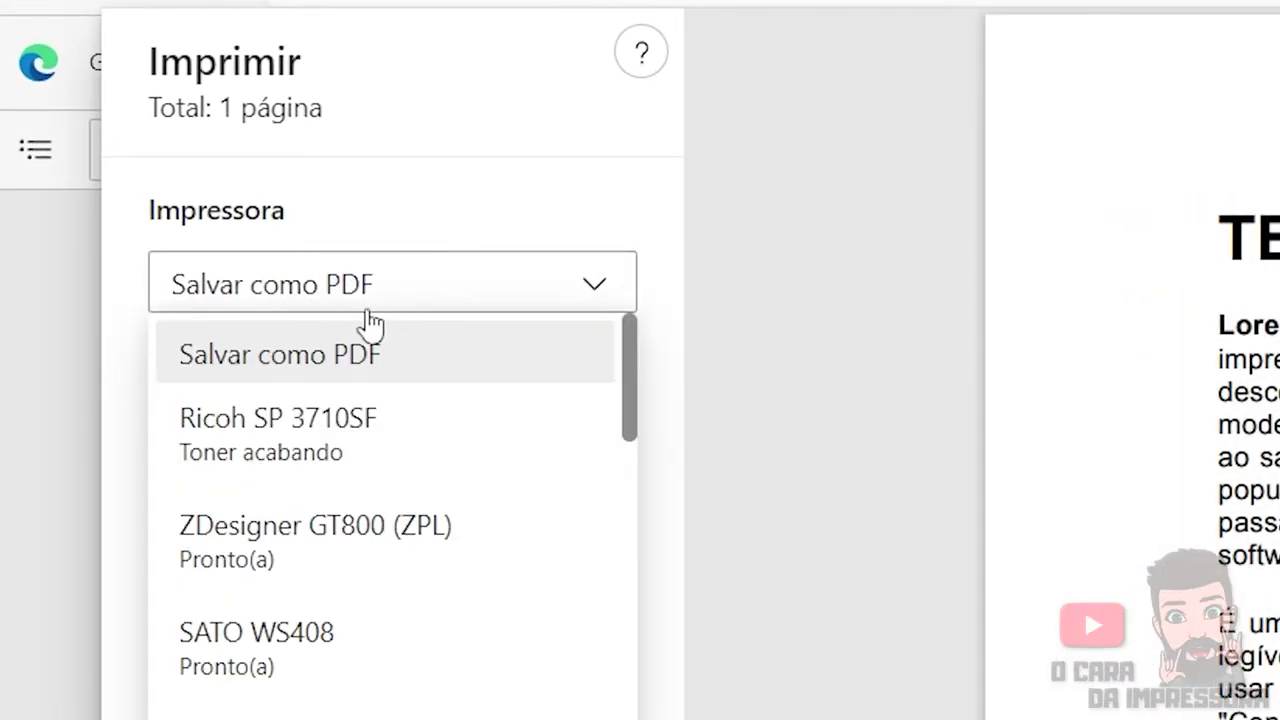
click(336, 433)
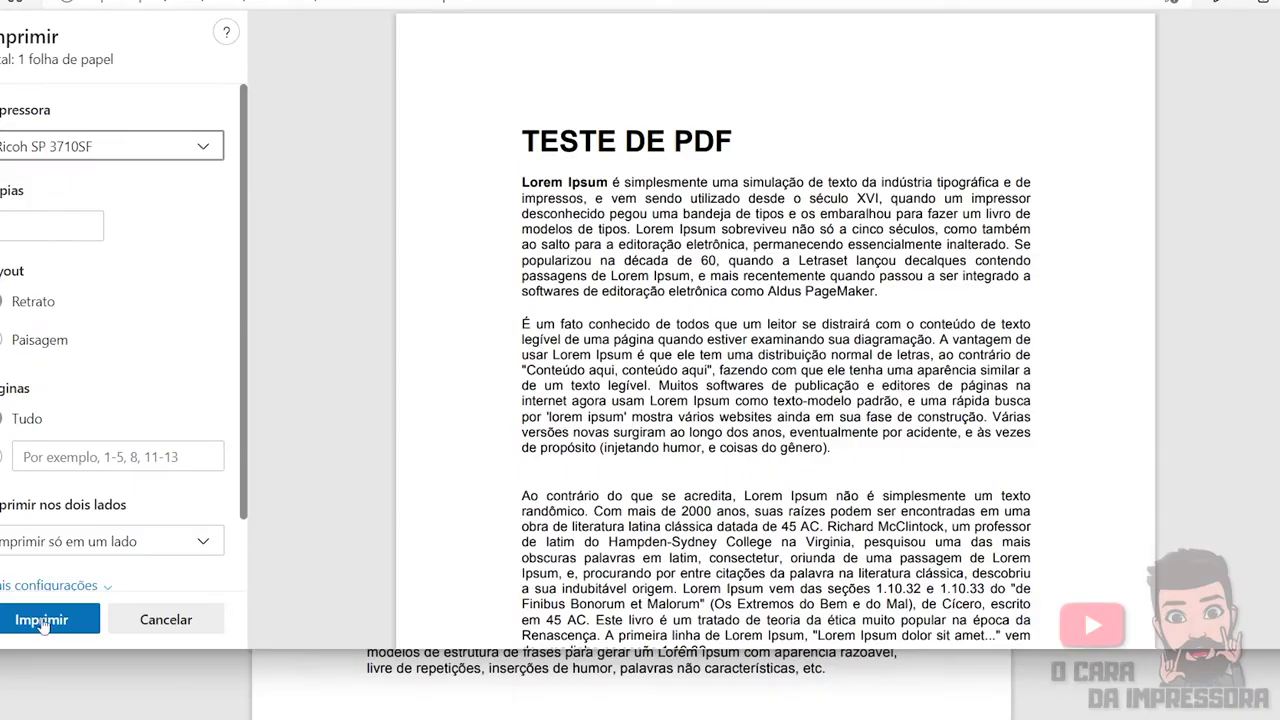
click(41, 620)
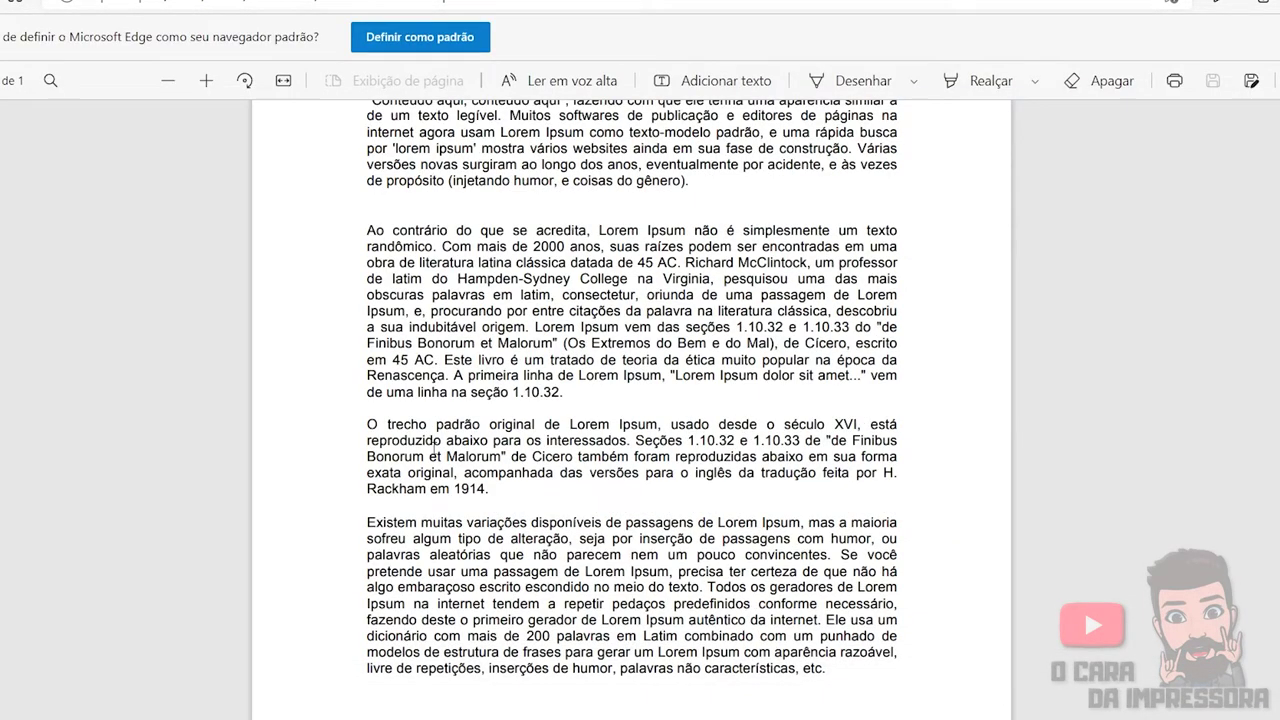